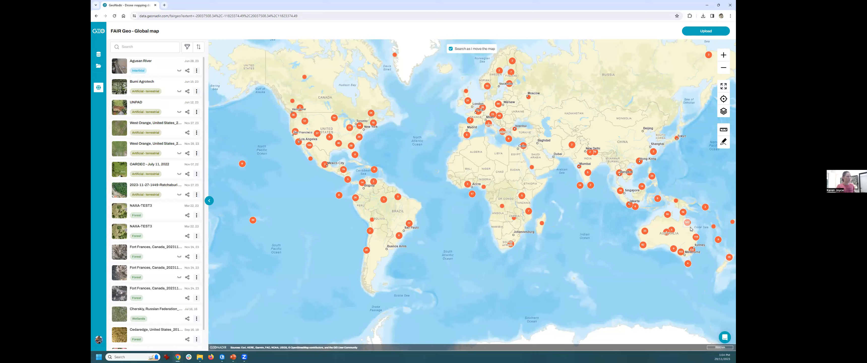
- Find the Trinity Park surveys on Australia's north-east coast on the global map and open the Trinity Park October 2020 dataset
scroll(688, 229, up, 1)
scroll(677, 233, up, 4)
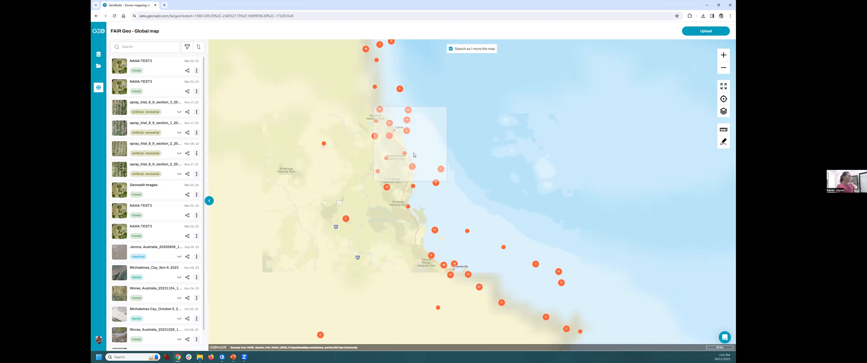
scroll(392, 123, up, 4)
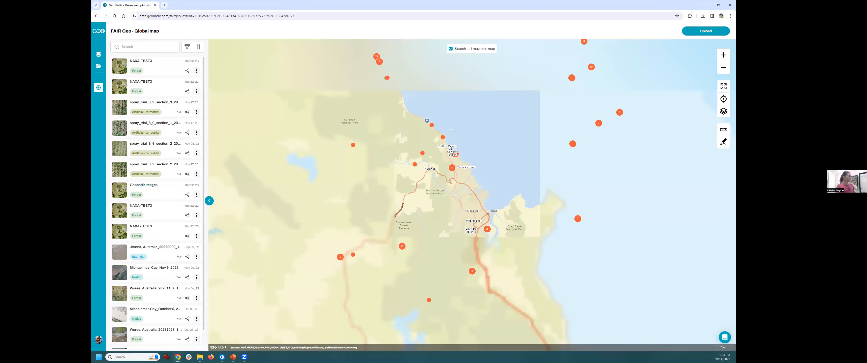
drag(446, 146, 509, 224)
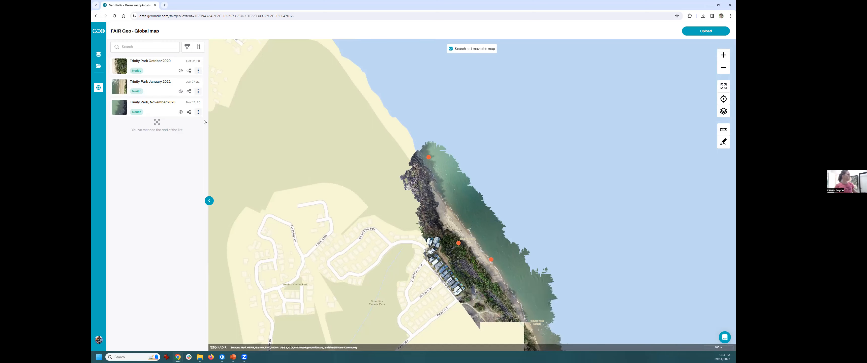
click(153, 64)
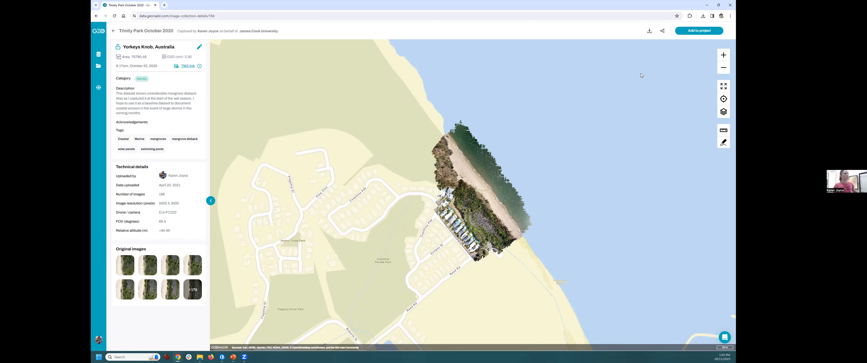
- Check the dataset's downloadable components and preview its DSM and DTM layers on the map
click(650, 31)
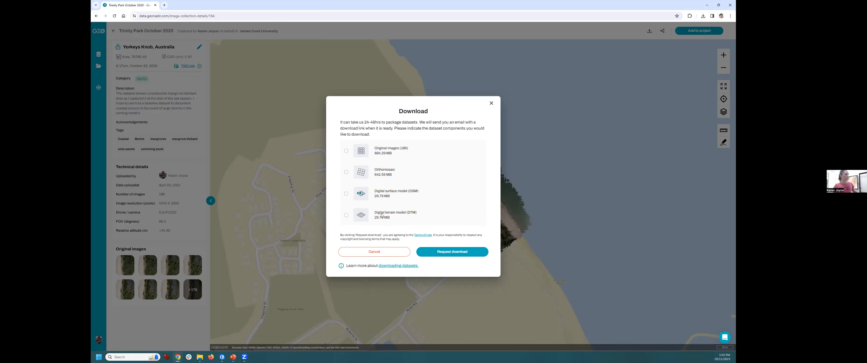
click(490, 103)
click(723, 112)
click(672, 125)
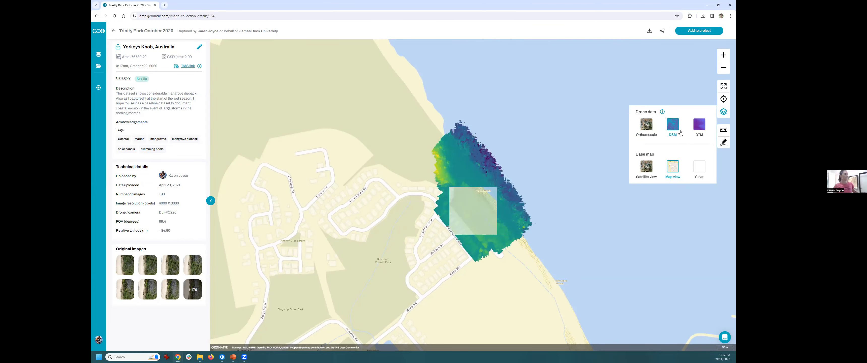
click(700, 127)
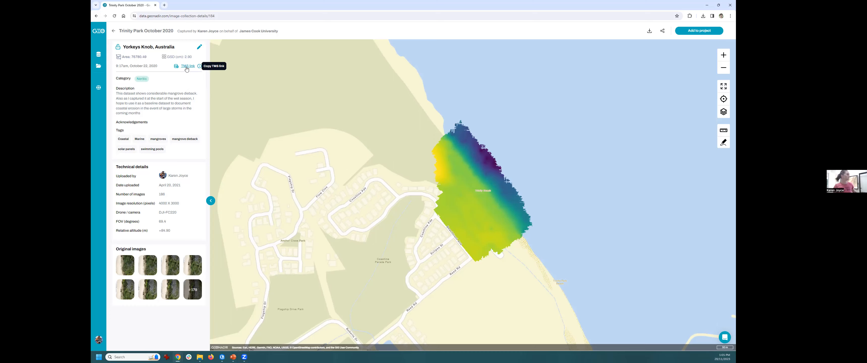
- Copy the dataset's TMS link and switch to the full-screen ArcGIS Pro project
click(187, 67)
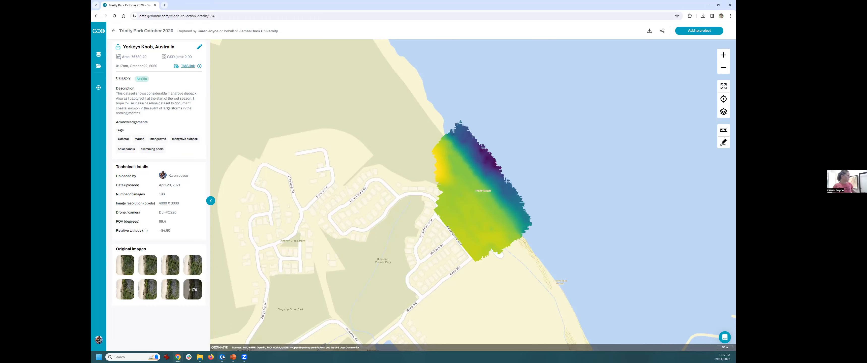
mouse_move(223, 356)
click(249, 342)
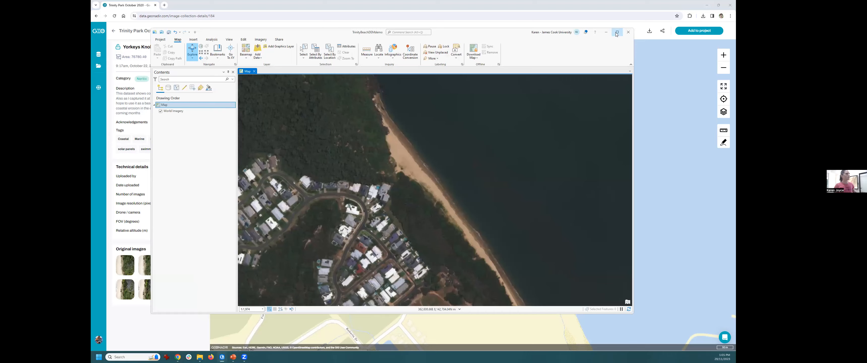
click(617, 32)
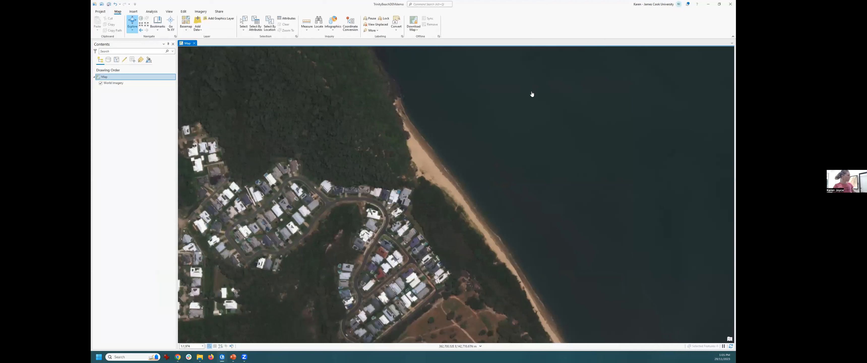
- Add 184_dsm.tif and 184_dtm.tif from the TrinityBeachDEMdemo folder to the map and put the folder window away
mouse_move(200, 357)
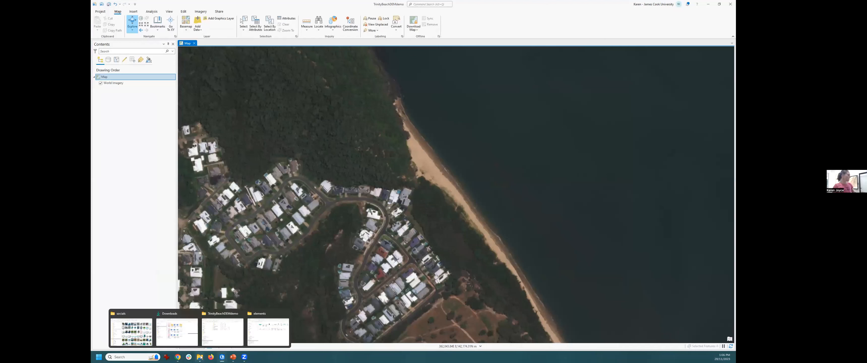
click(226, 316)
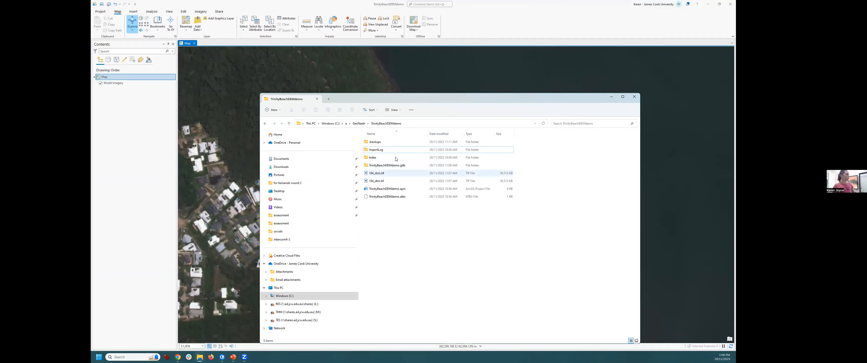
click(375, 142)
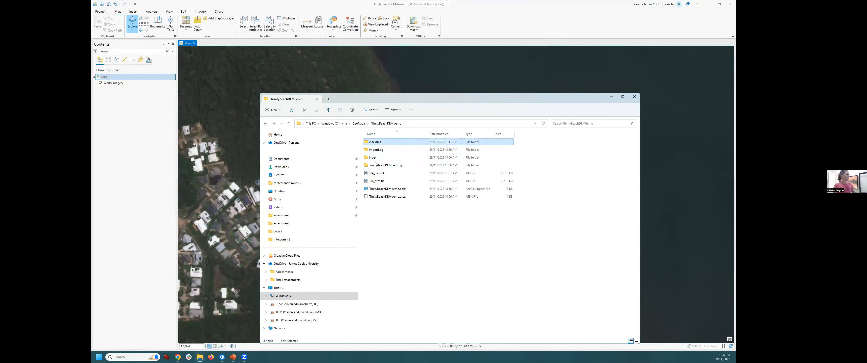
shift+click(375, 164)
ctrl+click(383, 188)
ctrl+click(382, 199)
click(382, 174)
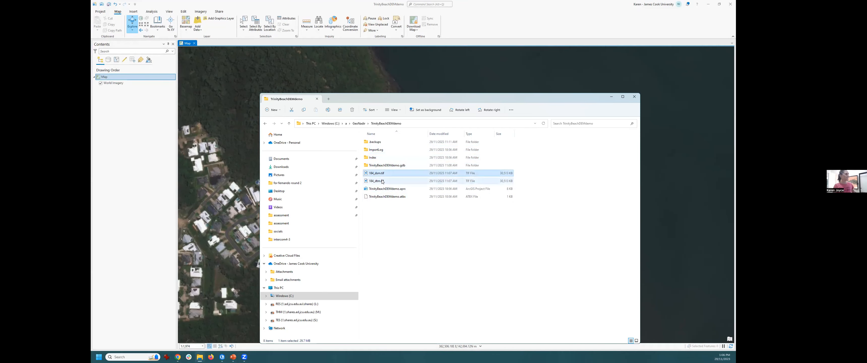
ctrl+click(382, 182)
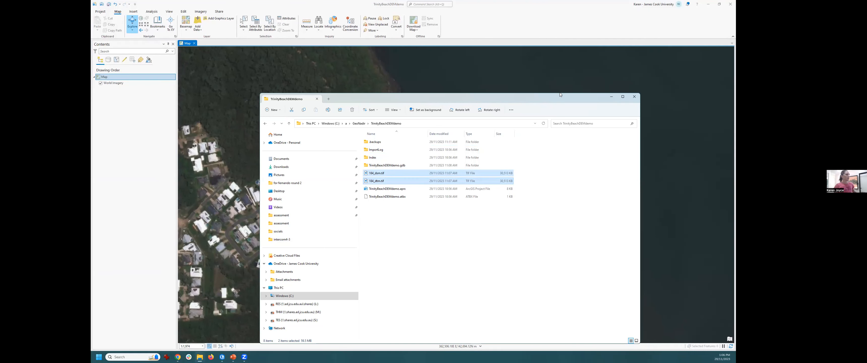
drag(422, 100, 563, 93)
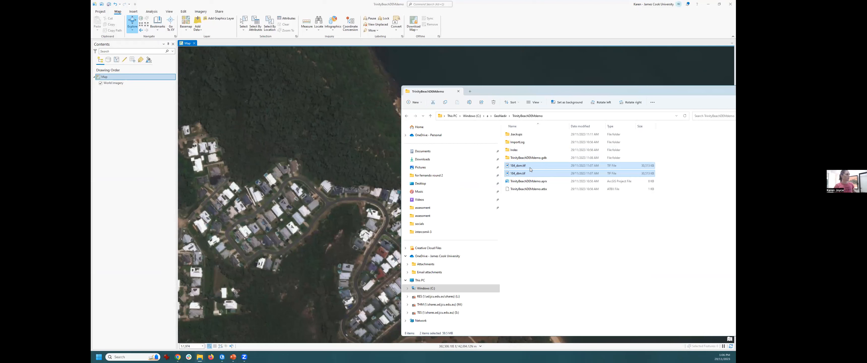
drag(367, 175, 367, 175)
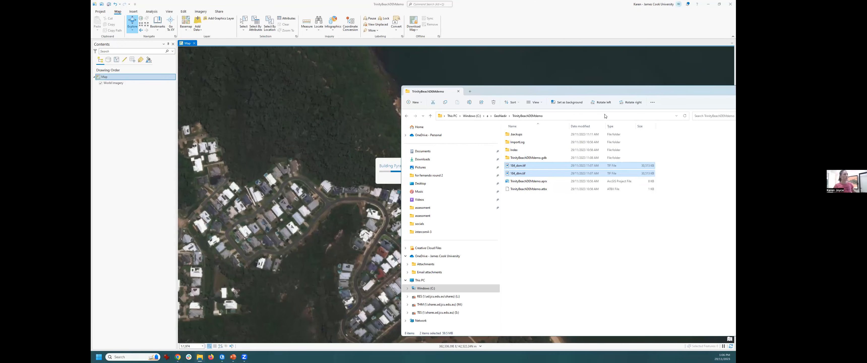
drag(670, 91, 546, 94)
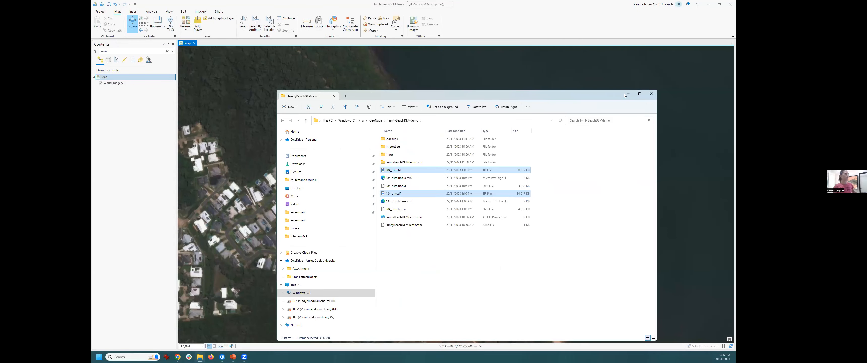
click(630, 95)
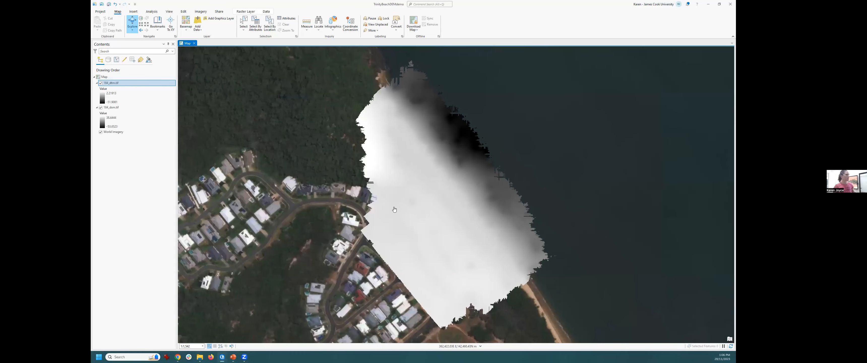
- Hide the 184_dtm.tif layer and the World Imagery basemap
click(100, 84)
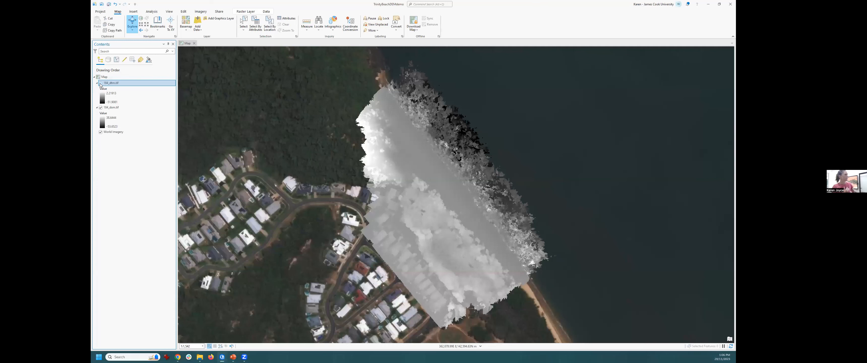
click(100, 132)
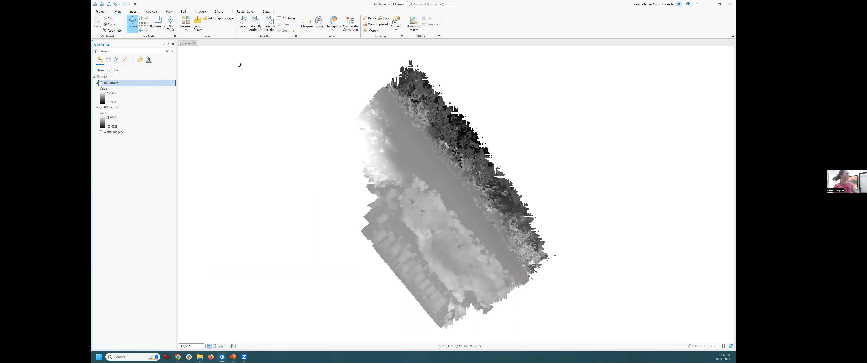
- Add the orthomosaic from the copied TMS link with its access token, and toggle the 184_dsm.tif layer to inspect the imagery beneath
click(197, 26)
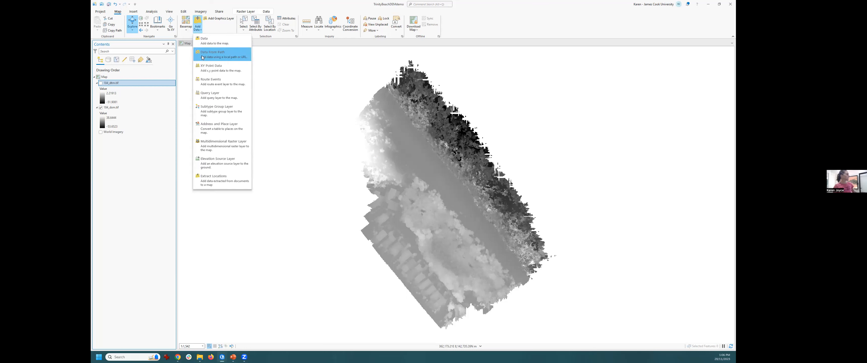
click(203, 58)
key(ctrl+v)
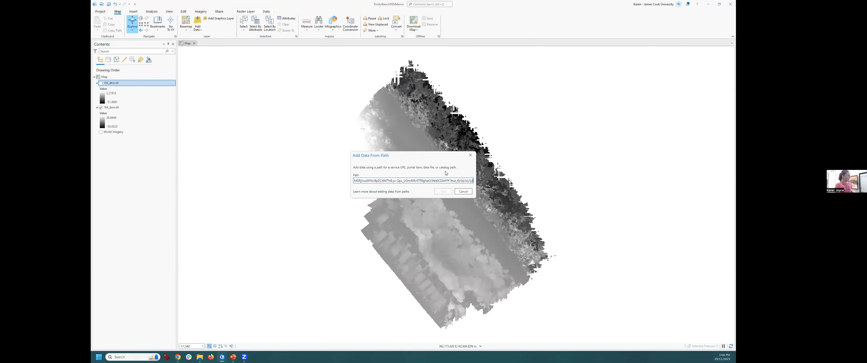
click(443, 203)
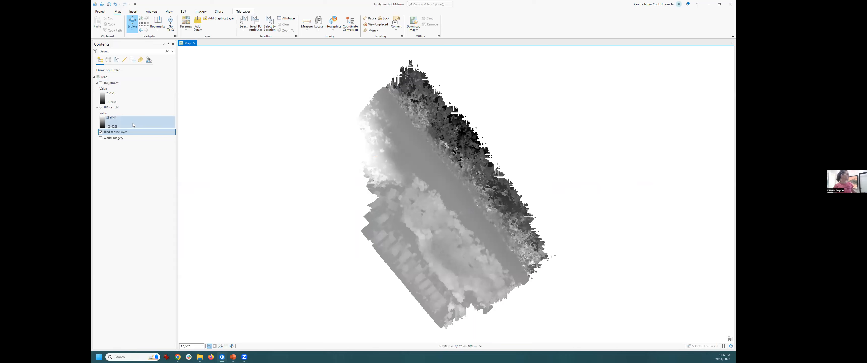
click(100, 107)
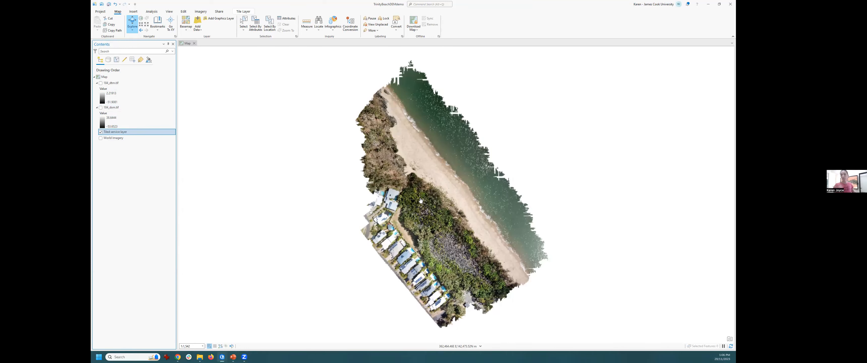
click(100, 107)
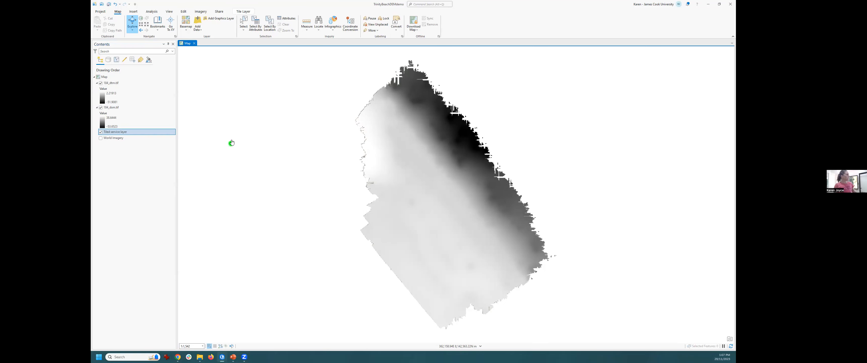
- Symbolize the 184_dtm.tif layer with the Viridis color scheme, showing the scheme names in the list
click(130, 84)
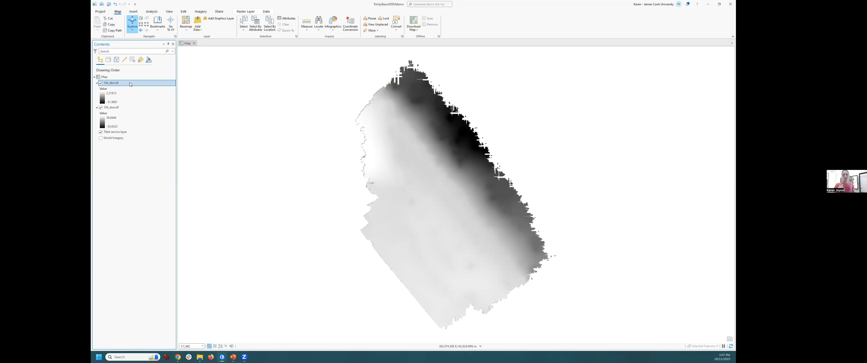
right_click(129, 84)
click(161, 171)
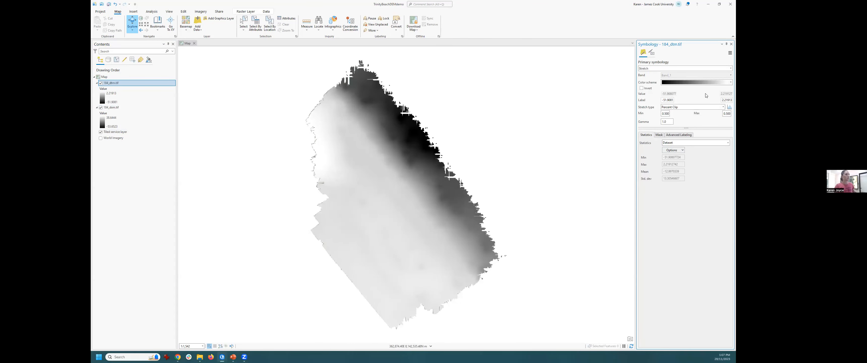
click(731, 83)
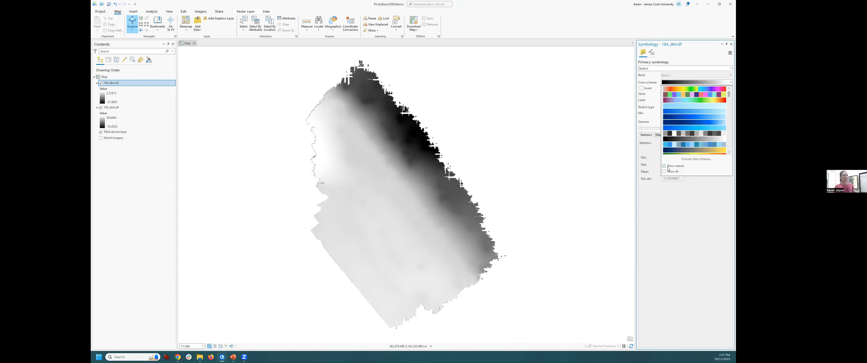
click(667, 167)
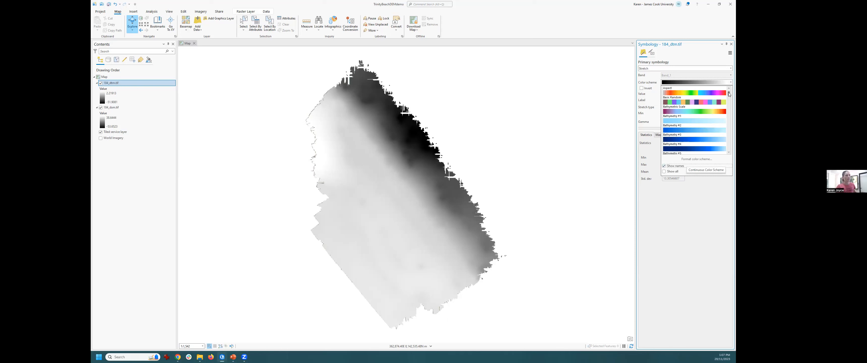
drag(729, 94, 728, 124)
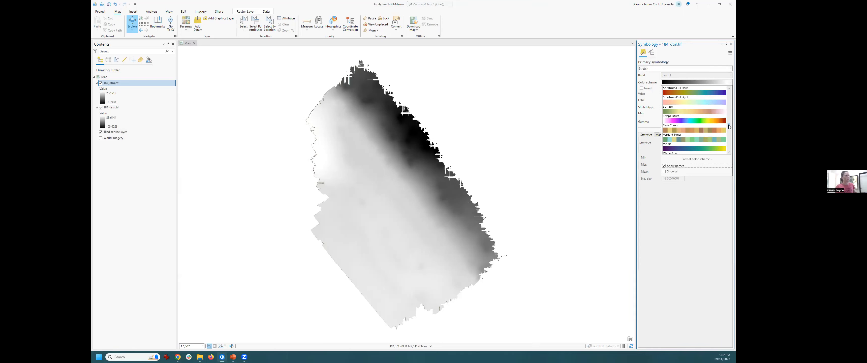
click(680, 149)
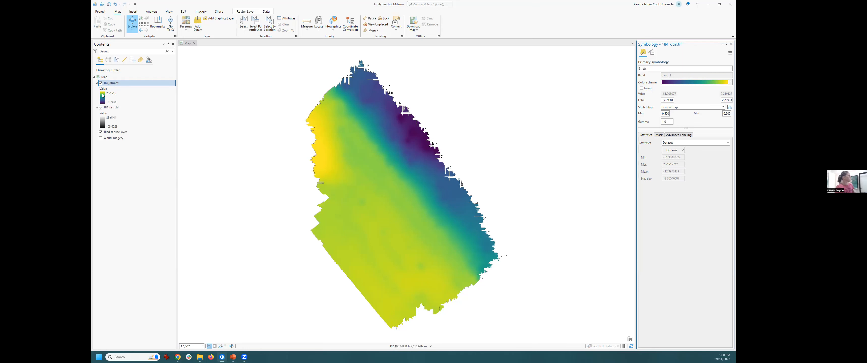
- Hide the 184_dsm.tif layer and swipe 184_dtm.tif to compare it with the orthomosaic beneath
click(100, 107)
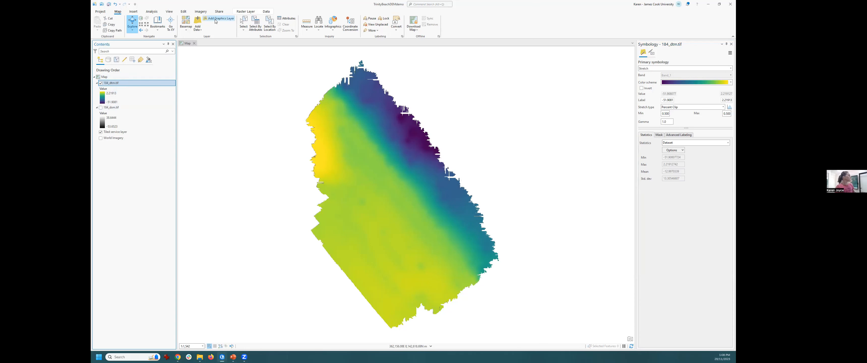
click(246, 11)
click(208, 19)
drag(369, 79, 345, 67)
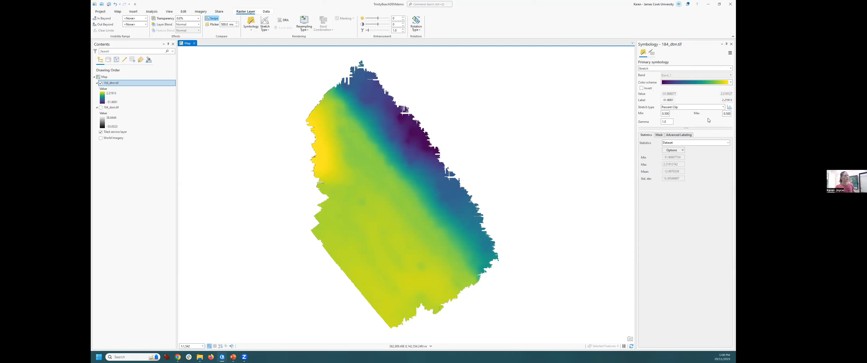
- Raise the lower stretch limit of the 184_dtm.tif histogram to about -13 to bring out the land elevations
click(729, 107)
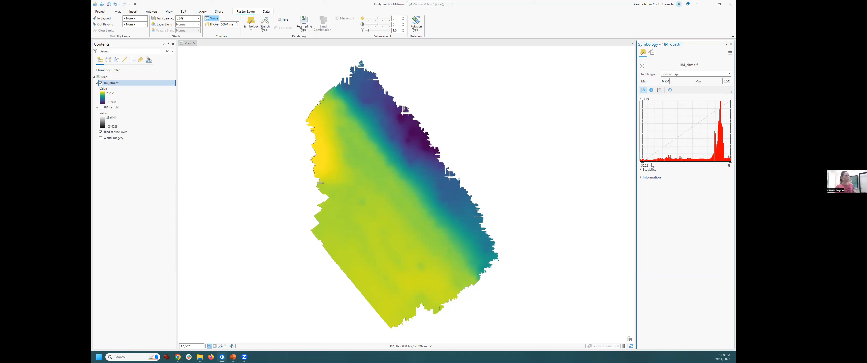
drag(664, 164, 705, 165)
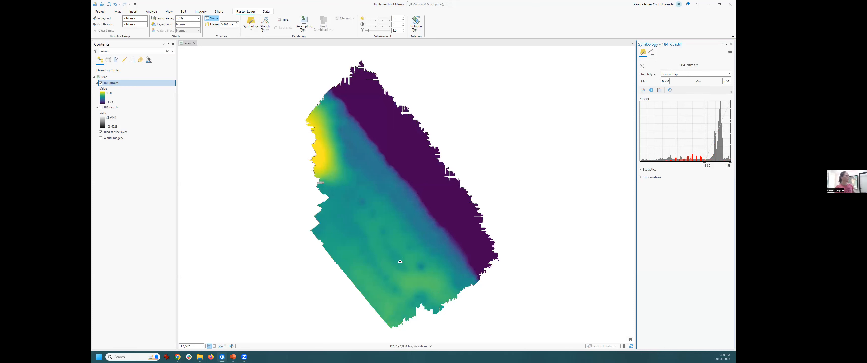
click(730, 44)
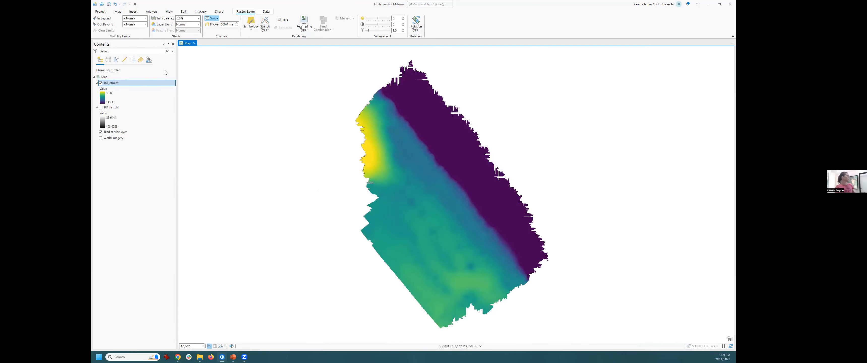
- Show 184_dsm.tif in place of 184_dtm.tif and symbolize it with the Viridis color scheme
click(101, 84)
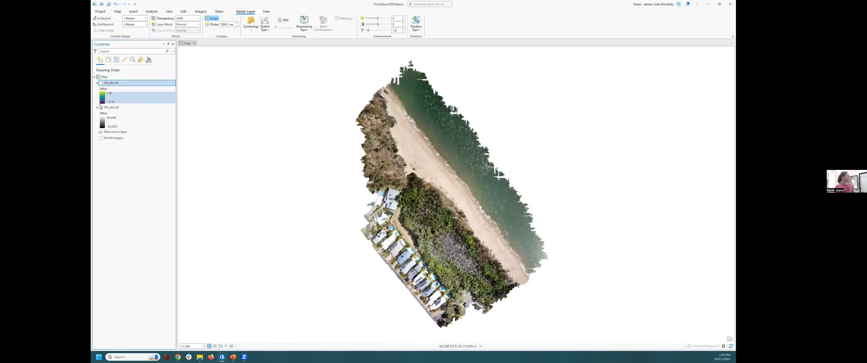
click(100, 107)
right_click(116, 108)
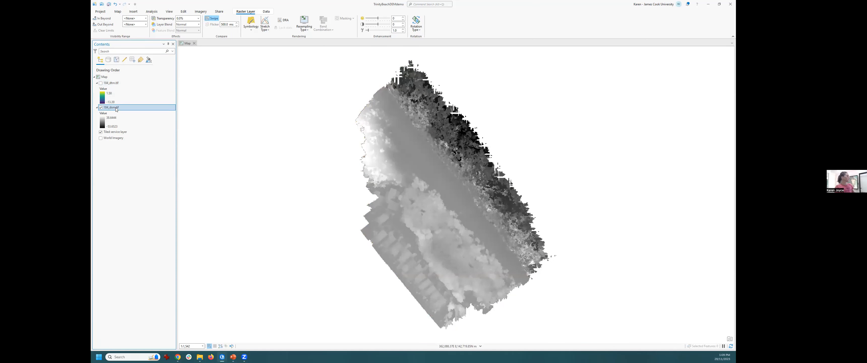
click(131, 205)
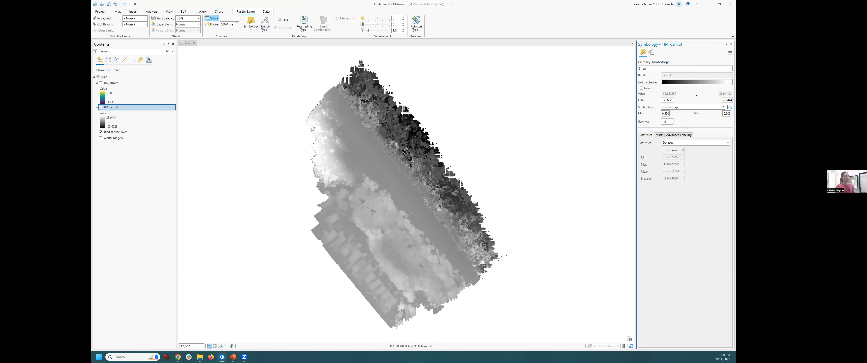
click(730, 83)
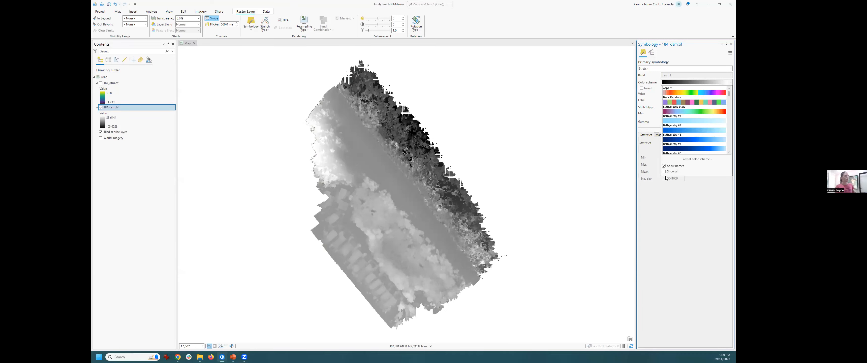
drag(729, 94, 724, 122)
scroll(725, 122, down, 8)
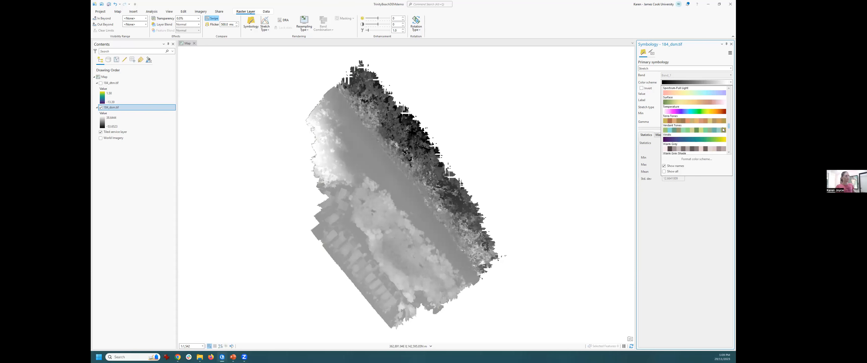
click(720, 139)
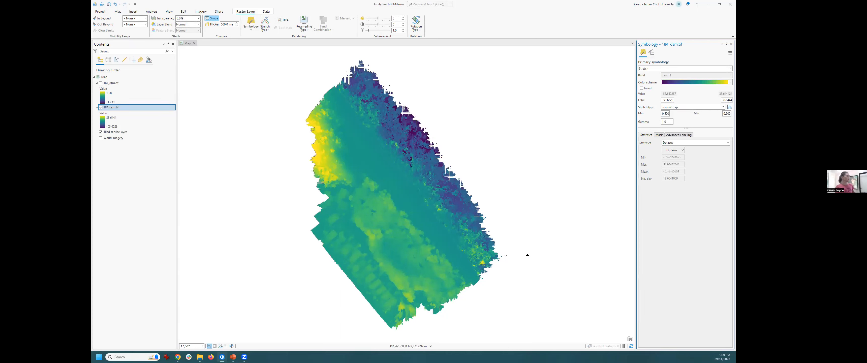
click(731, 44)
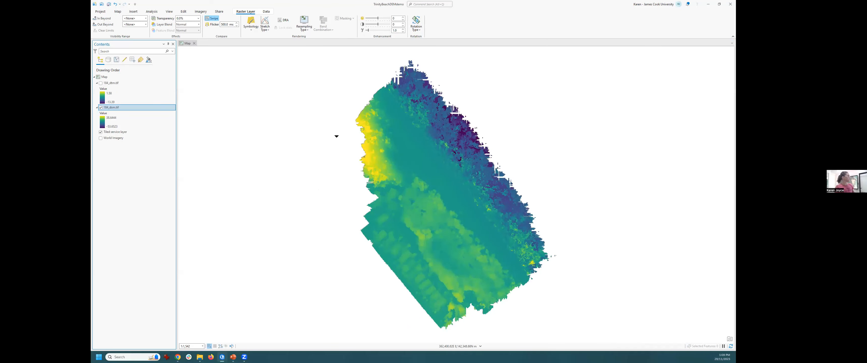
- Show 184_dtm.tif, swipe it to compare it with 184_dsm.tif beneath, and hide it again
click(100, 83)
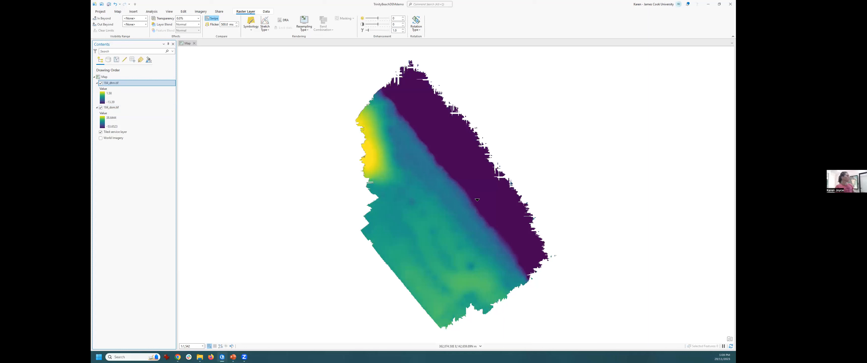
drag(421, 101, 440, 262)
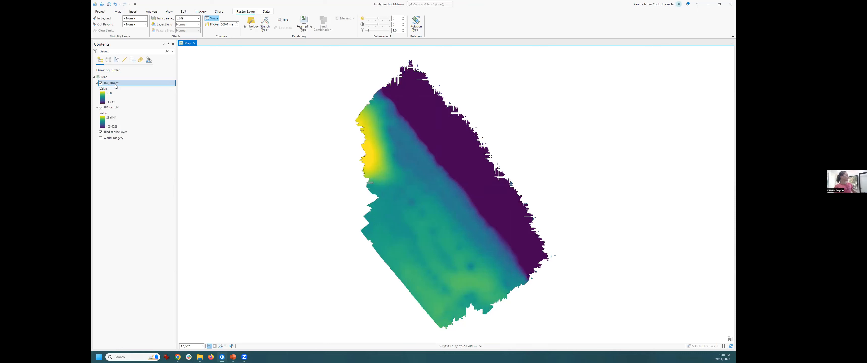
click(113, 107)
click(101, 82)
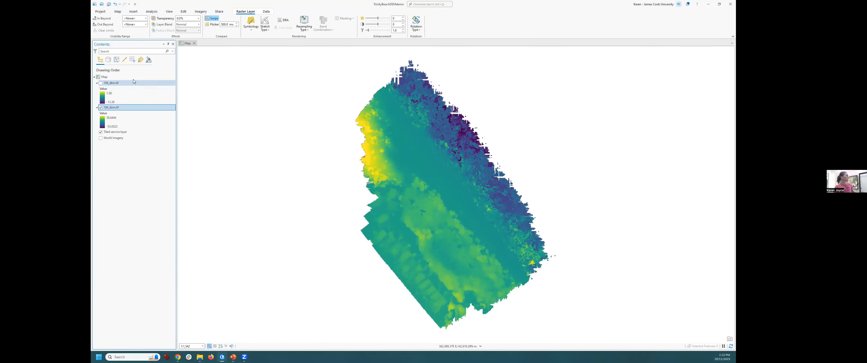
- Create a hillshade from 184_dsm.tif with the HillShade tool, keeping the default azimuth and altitude
click(152, 12)
click(150, 23)
double_click(647, 51)
text(hill)
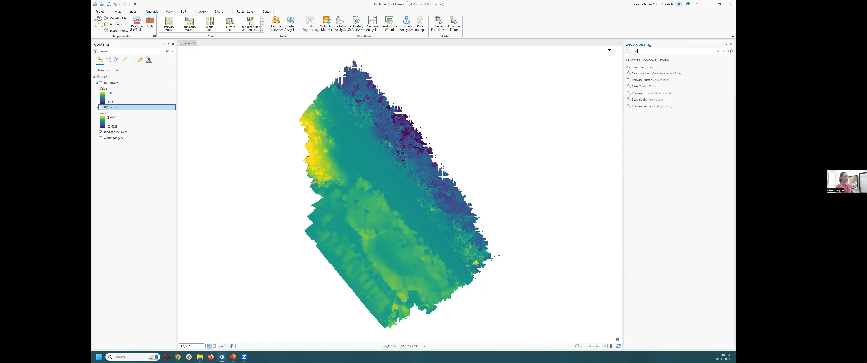
text(sha)
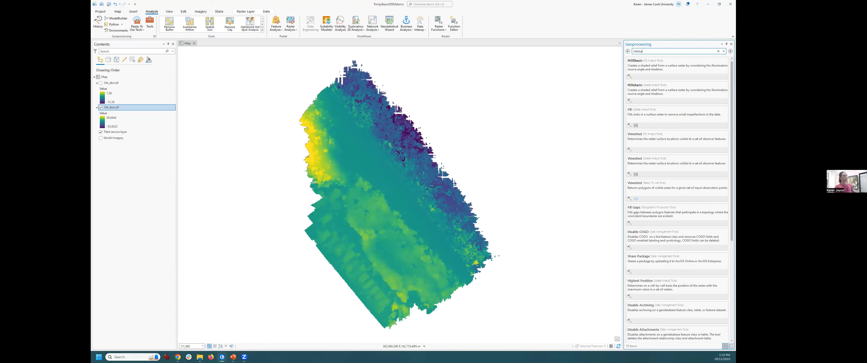
click(668, 70)
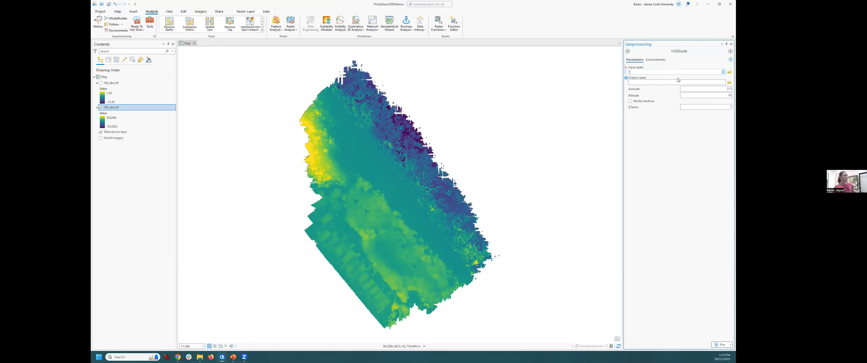
drag(315, 112, 647, 73)
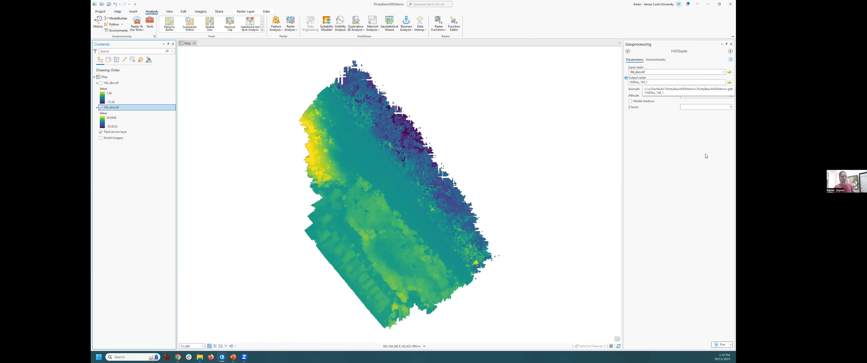
click(721, 344)
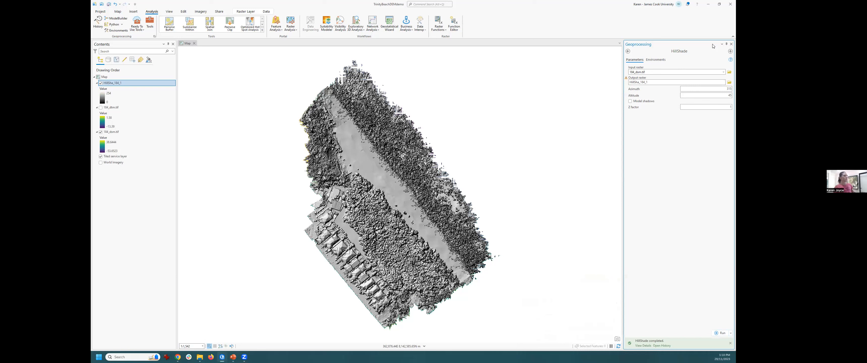
click(731, 44)
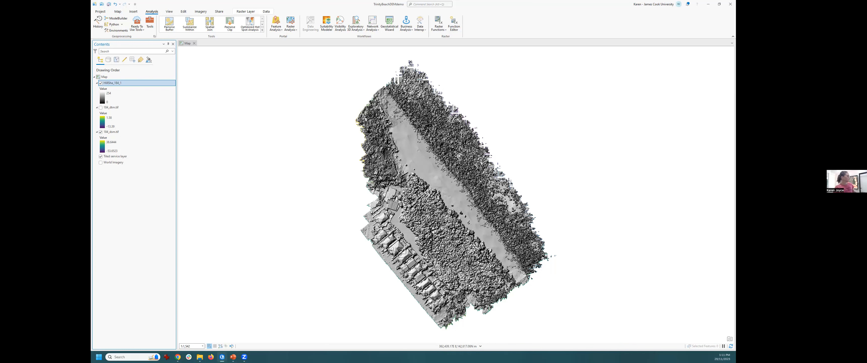
- Place the hillshade beneath 184_dsm.tif, set the DSM's transparency to about 45%, and inspect the shaded relief
drag(117, 104, 117, 149)
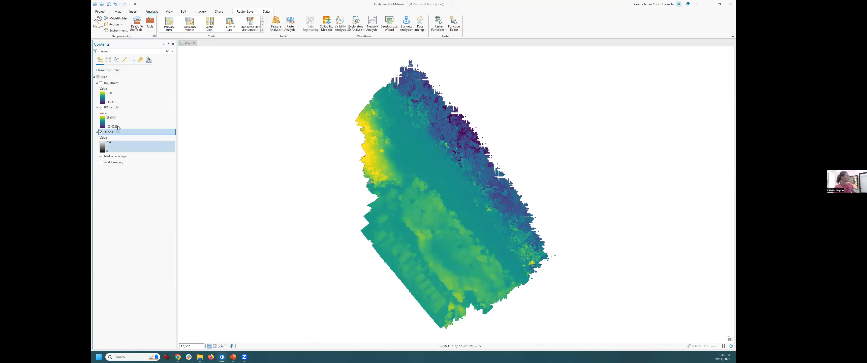
click(117, 108)
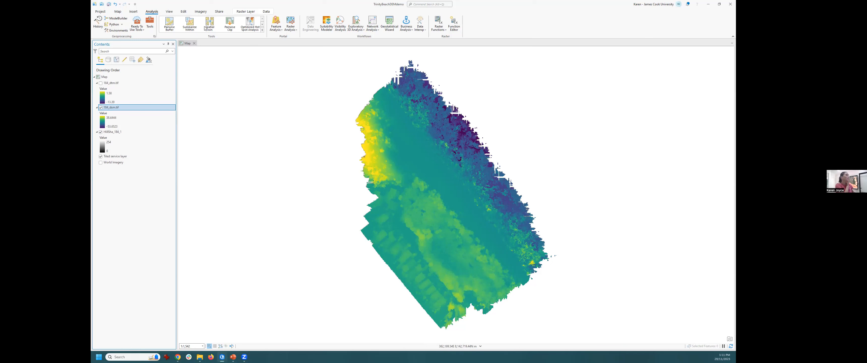
click(240, 12)
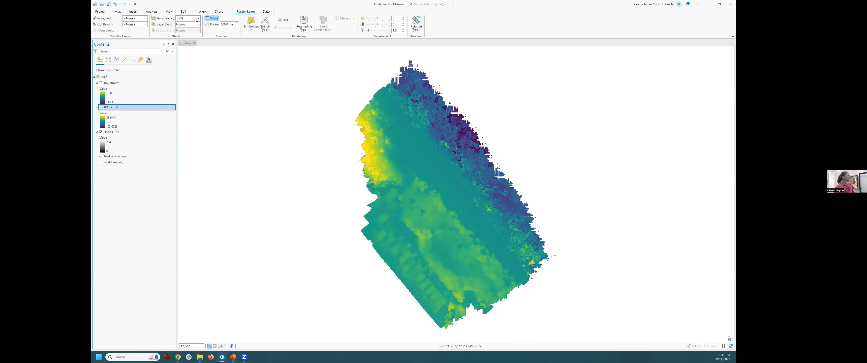
click(198, 18)
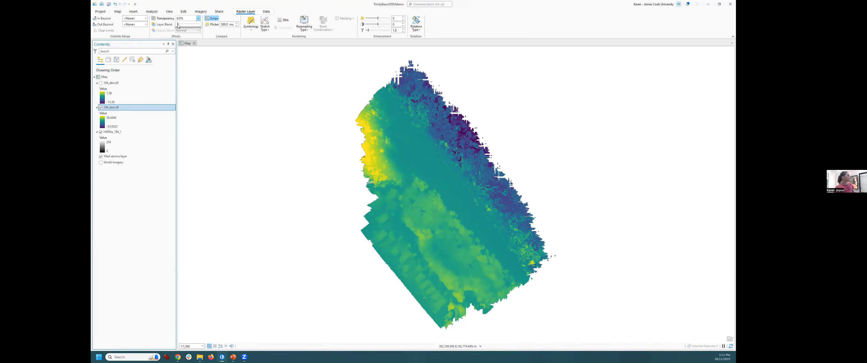
drag(178, 26, 188, 26)
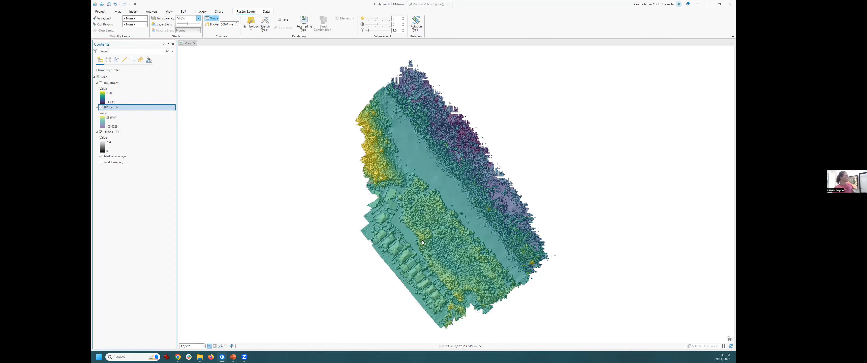
scroll(423, 239, up, 2)
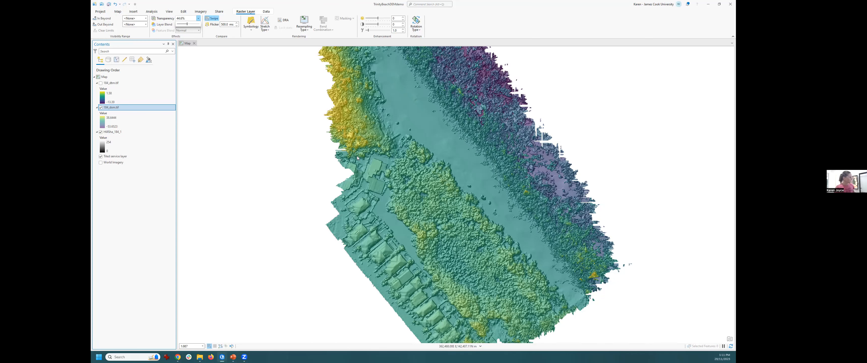
scroll(359, 157, down, 2)
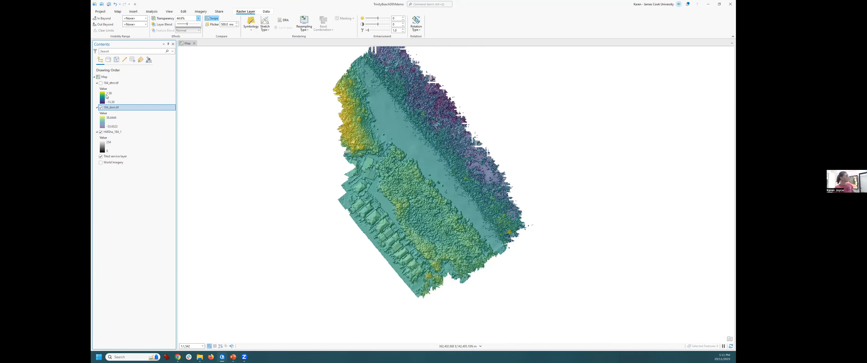
- Show the 184_dtm.tif layer and generate contours from it with the Contour tool at an interval of 1
click(101, 83)
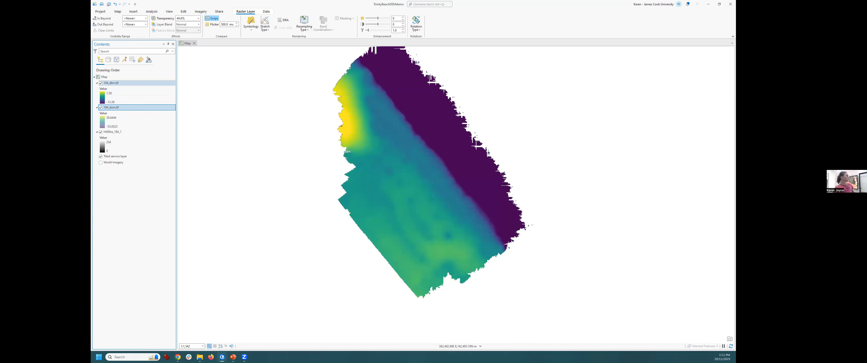
click(113, 83)
click(152, 11)
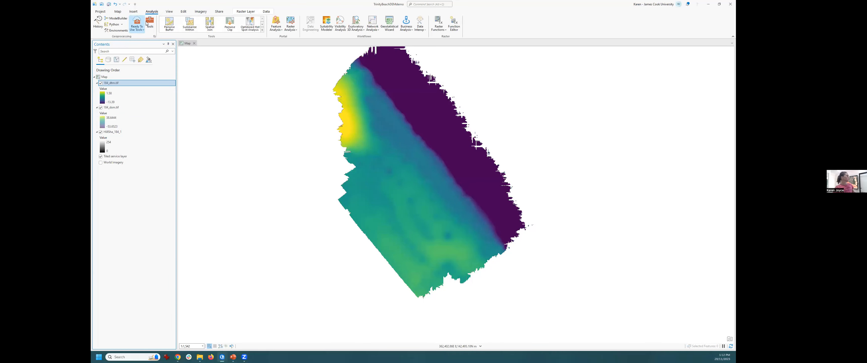
click(150, 23)
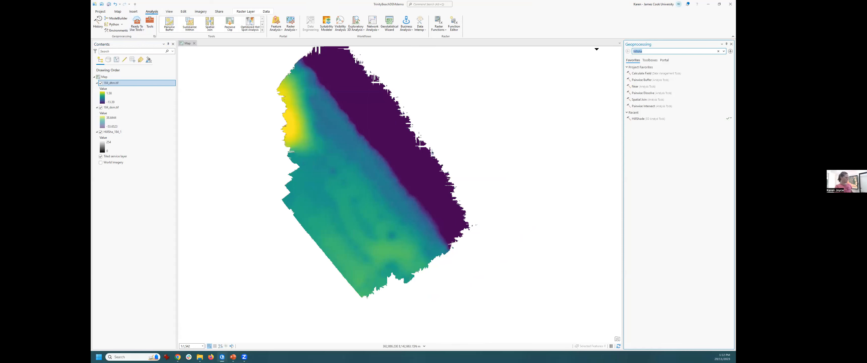
text(contour)
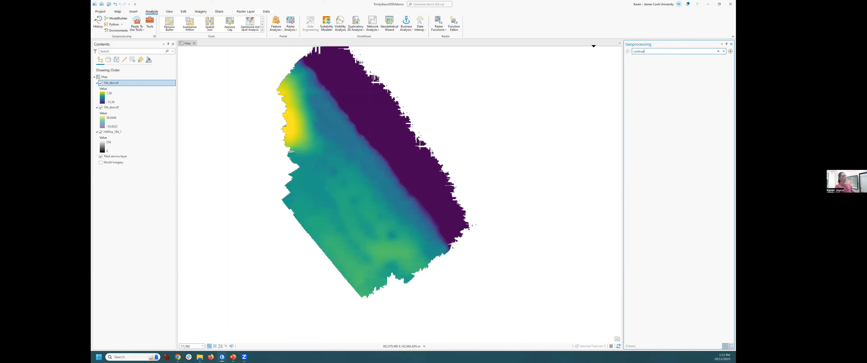
click(650, 70)
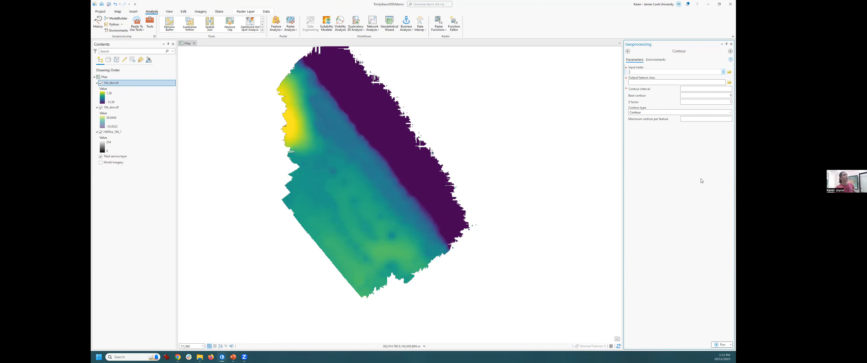
click(723, 72)
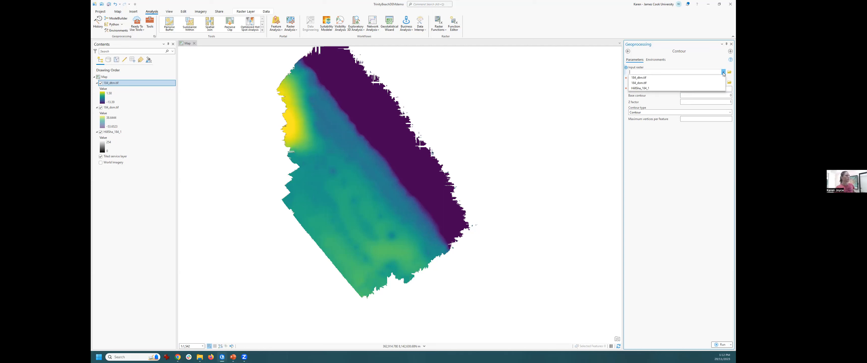
click(663, 78)
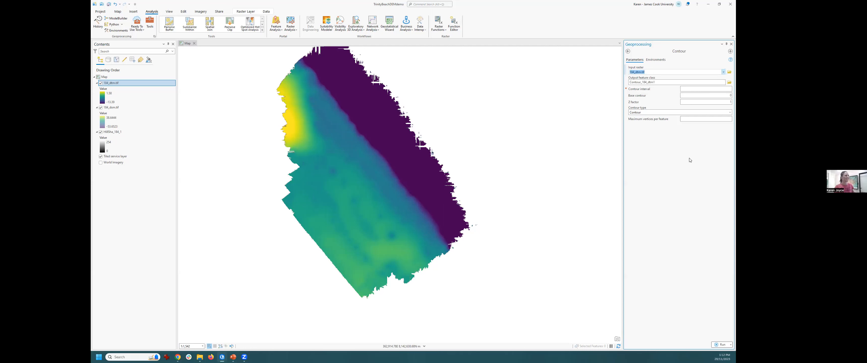
click(723, 88)
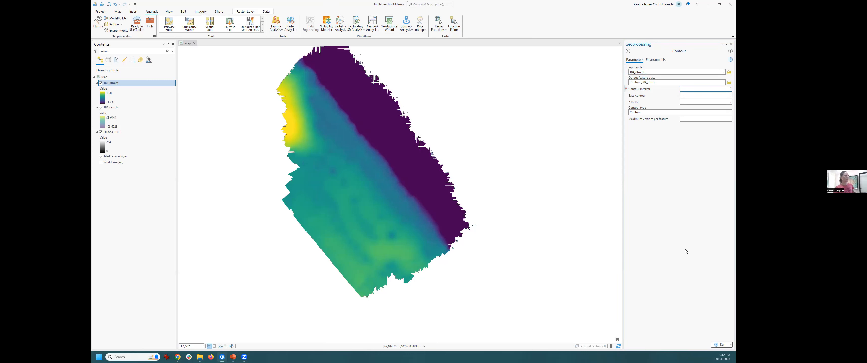
click(715, 344)
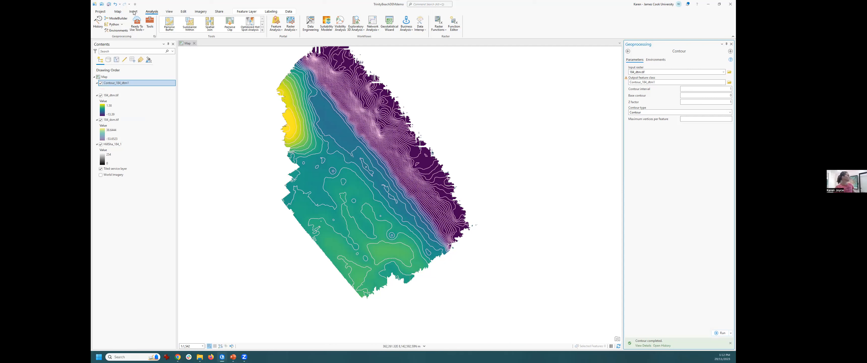
- Identify a contour line along the yellow area's edge with the Explore tool, read its attributes, and close the pop-up
click(118, 12)
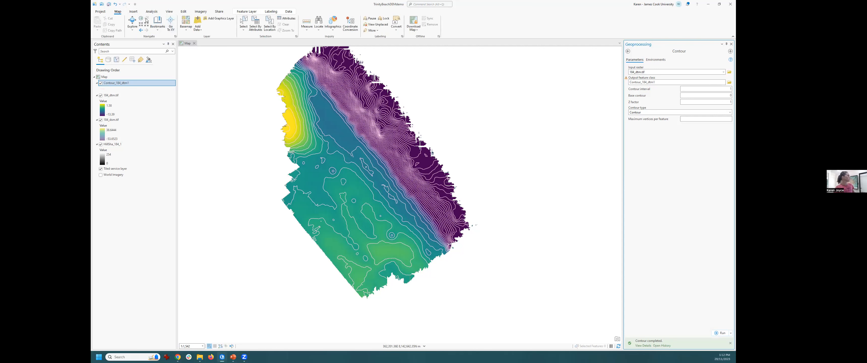
click(132, 20)
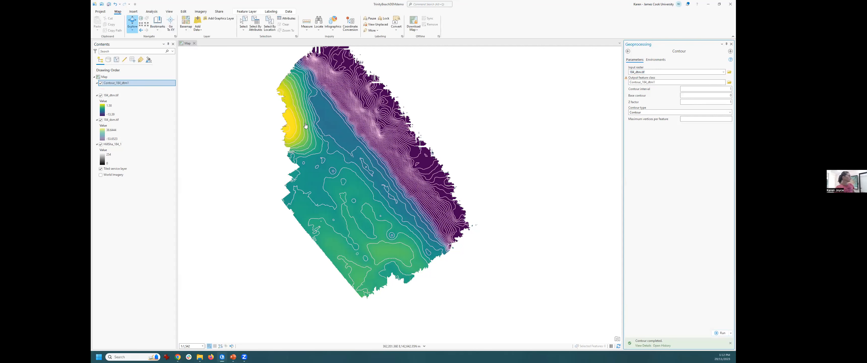
click(305, 139)
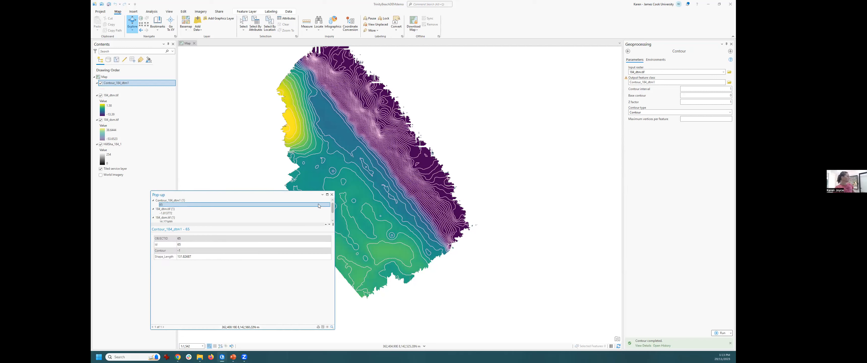
click(331, 194)
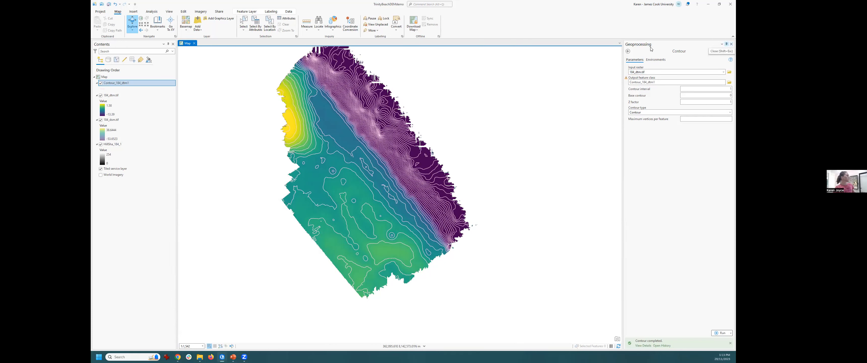
- Hide the contour layer and move 184_dsm.tif above 184_dtm.tif in the drawing order
click(100, 83)
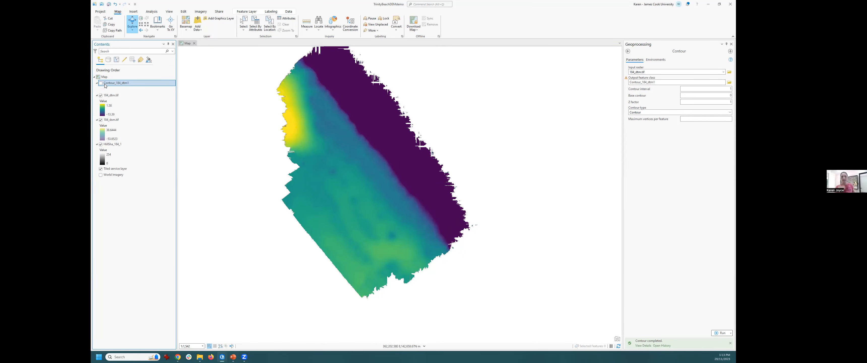
click(118, 96)
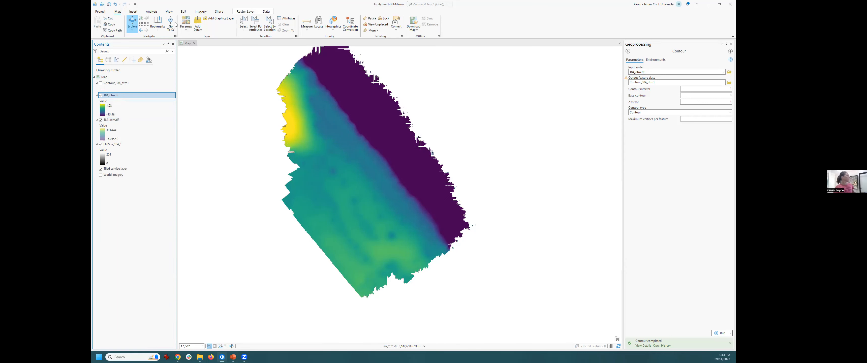
drag(111, 120, 116, 98)
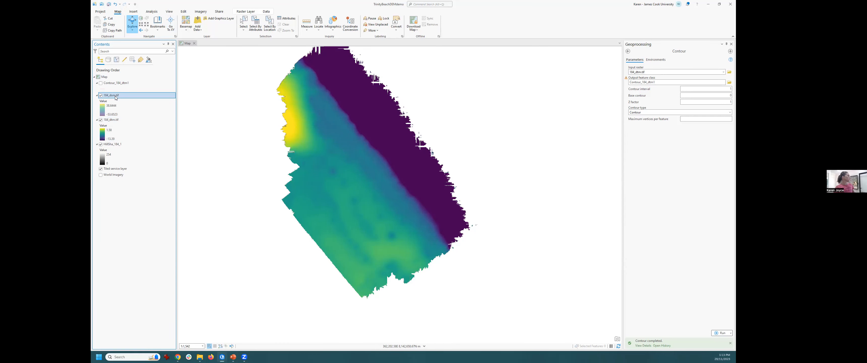
click(133, 100)
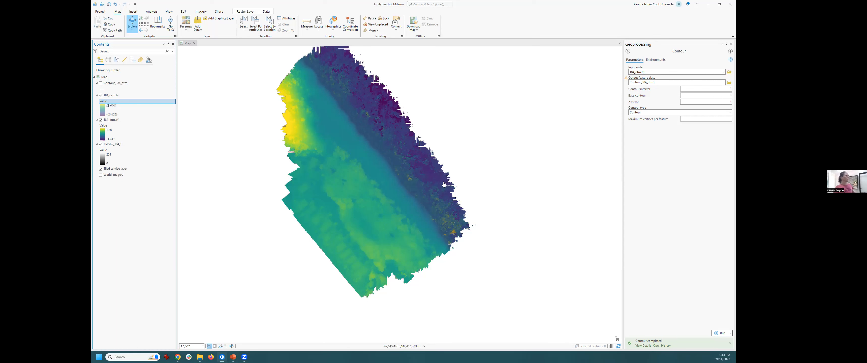
- Search the geoprocessing tools for the raster calculator and open Raster Calculator
click(628, 54)
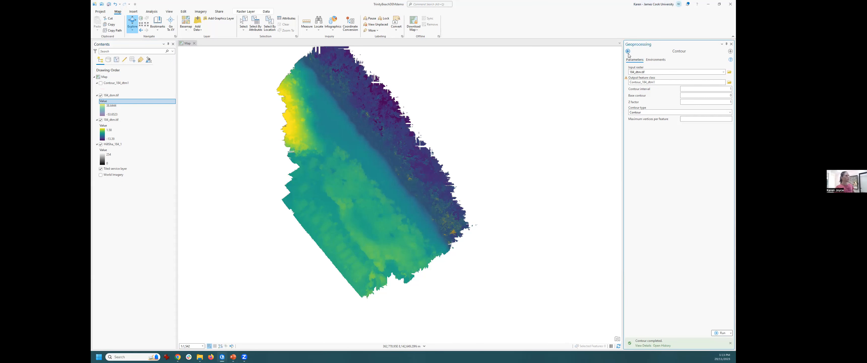
click(627, 51)
key(BackSpace)
text(raster )
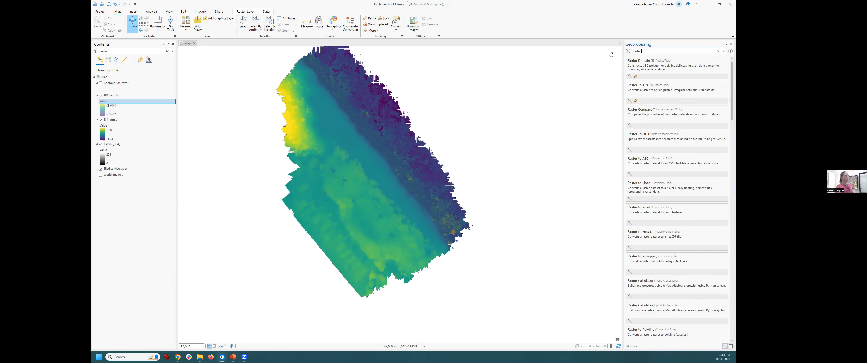
text(calcula)
click(649, 71)
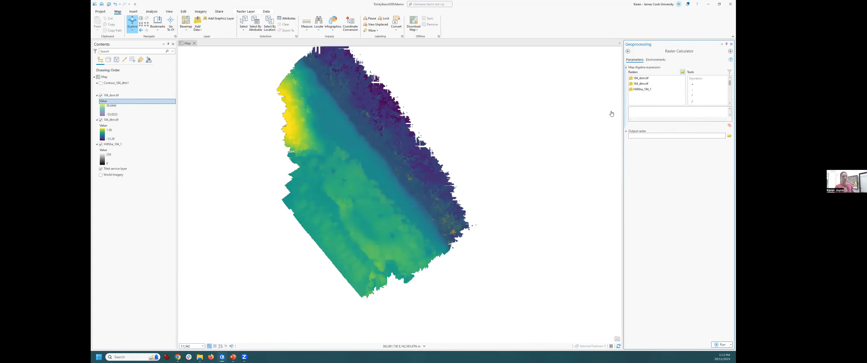
- Add 184_dsm.tif and 184_dtm.tif to the map algebra expression, name the output raster featureht, and try to run the calculation
double_click(642, 79)
click(699, 90)
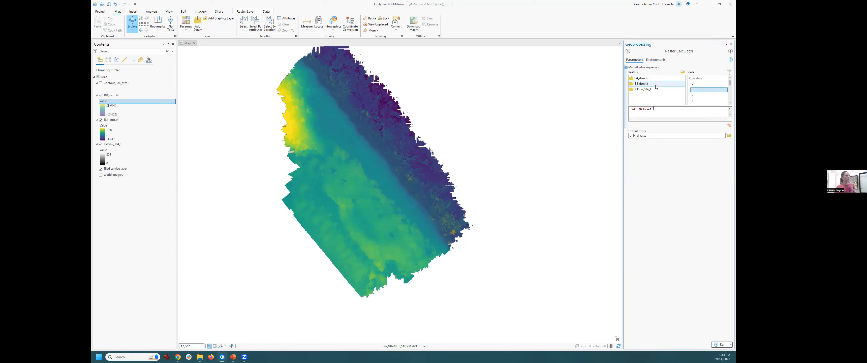
double_click(650, 85)
click(659, 136)
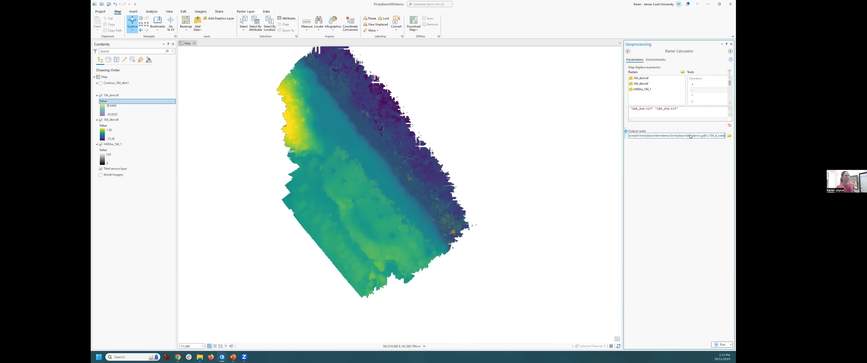
drag(708, 135, 721, 138)
text(featureht)
click(720, 345)
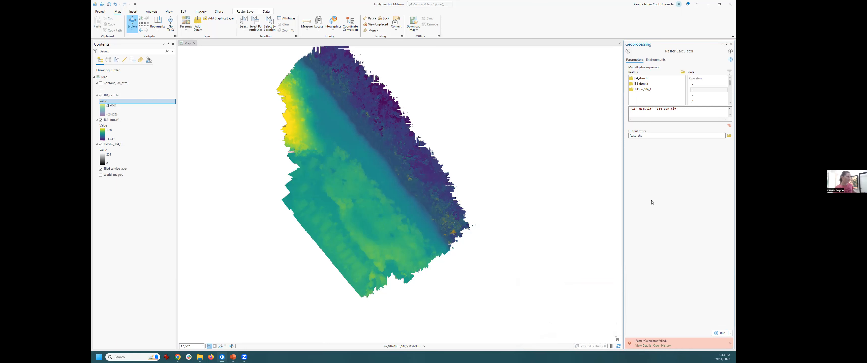
- Insert a minus operator between 184_dsm.tif and 184_dtm.tif in the expression and run Raster Calculator again
click(660, 113)
key(Left)
key(Left)
key(Left)
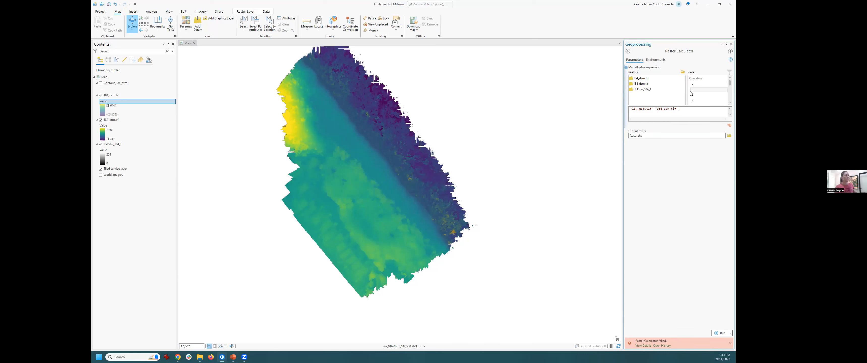
click(691, 90)
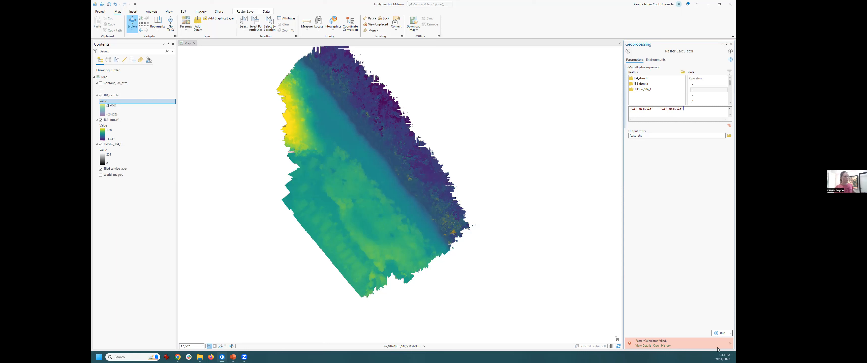
click(715, 335)
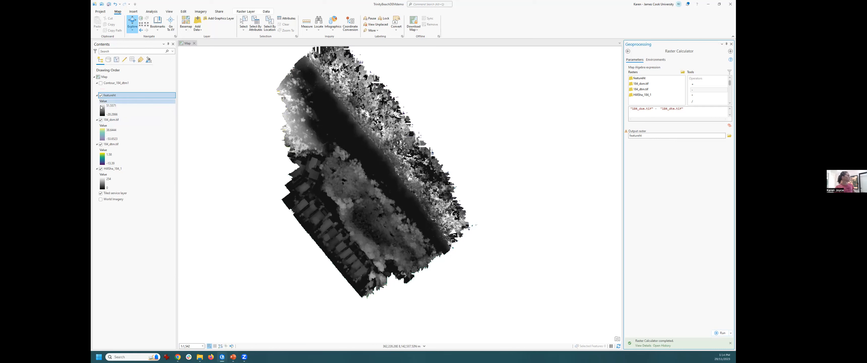
- Hide the DSM, DTM, hillshade and tiled service layers, and query a featureht pixel on the dark beach strip
click(100, 120)
click(100, 144)
click(101, 169)
click(100, 193)
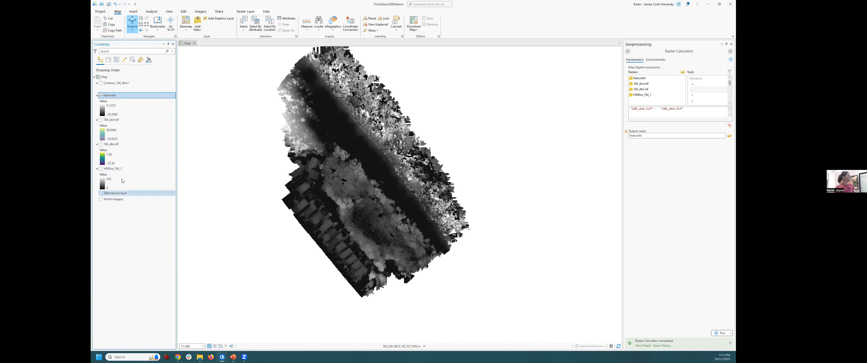
click(331, 114)
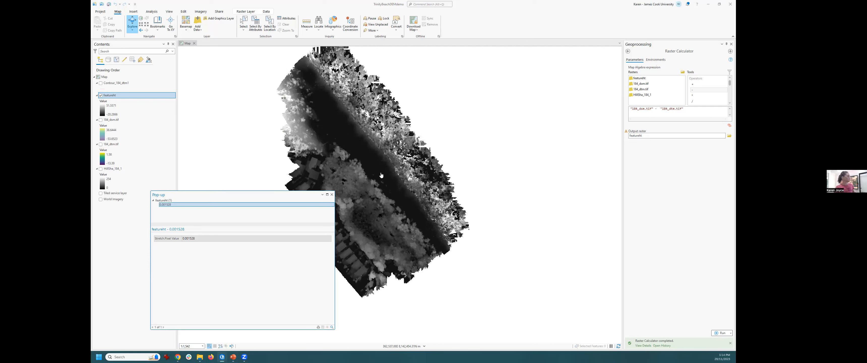
- Show the tiled service layer again and swipe featureht to compare it with the imagery beneath
click(101, 193)
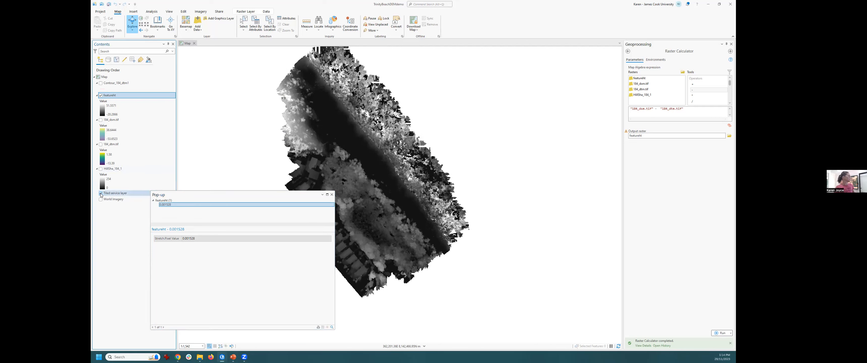
click(245, 12)
click(212, 18)
drag(340, 113, 363, 115)
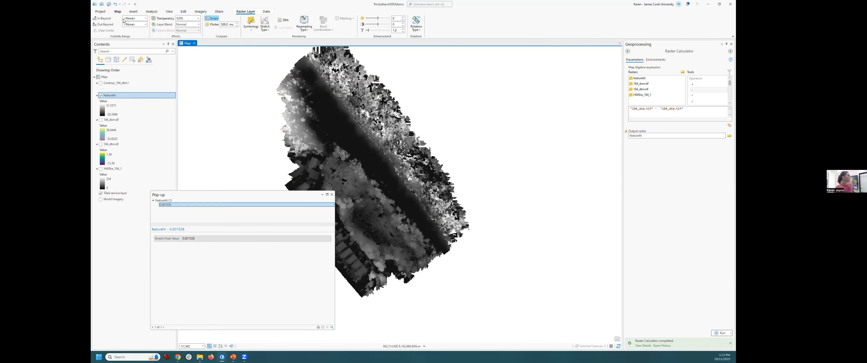
- Query featureht pixel values over the vegetation and the buildings with the Explore tool, moving the pop-up aside and closing it when done
click(118, 12)
click(132, 23)
click(354, 174)
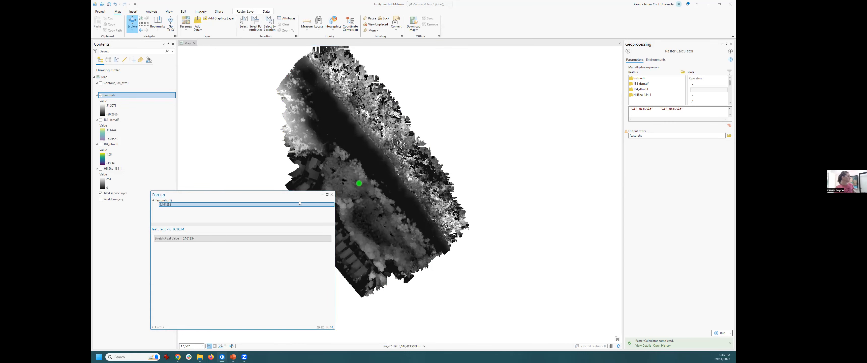
drag(256, 214, 220, 213)
click(327, 222)
click(319, 218)
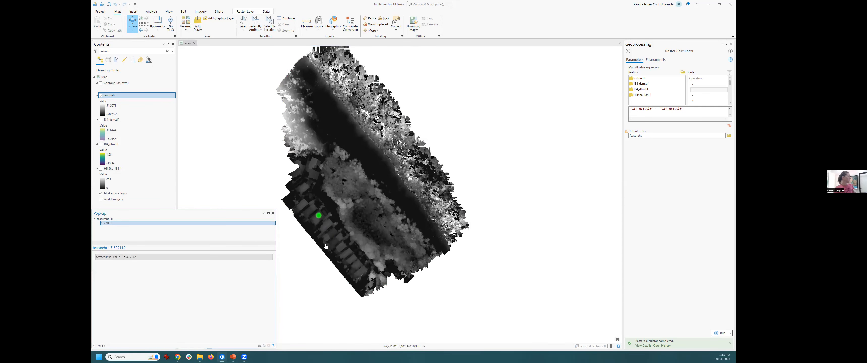
click(345, 252)
click(290, 236)
click(273, 213)
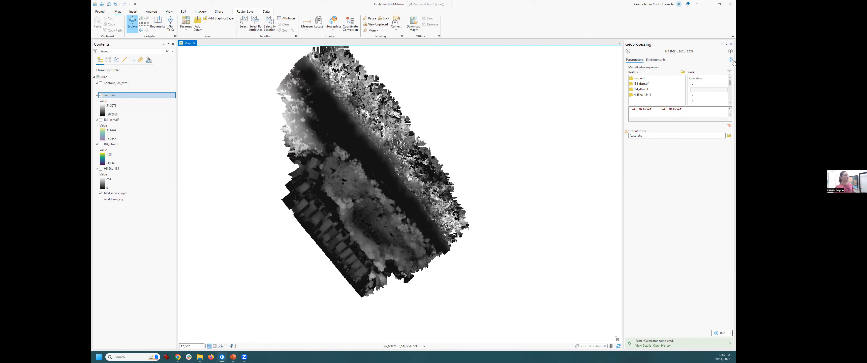
- Create a slope raster from 184_dtm.tif with the Slope tool, using degree measurement and the planar method
click(730, 44)
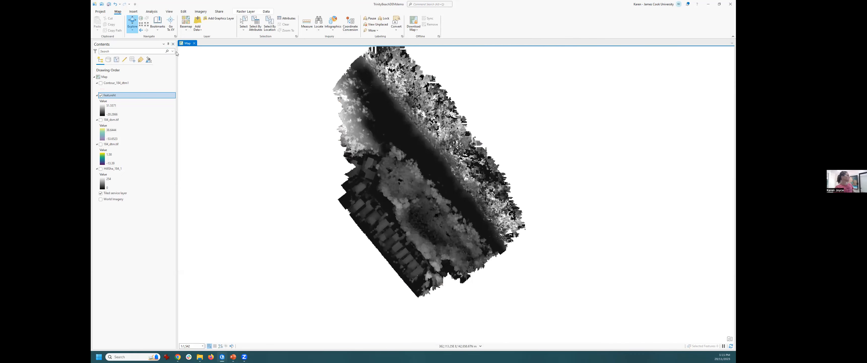
click(151, 12)
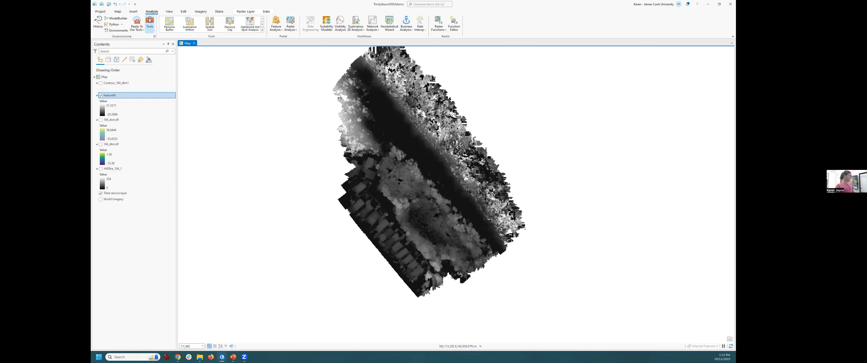
click(150, 23)
click(631, 52)
text(slope)
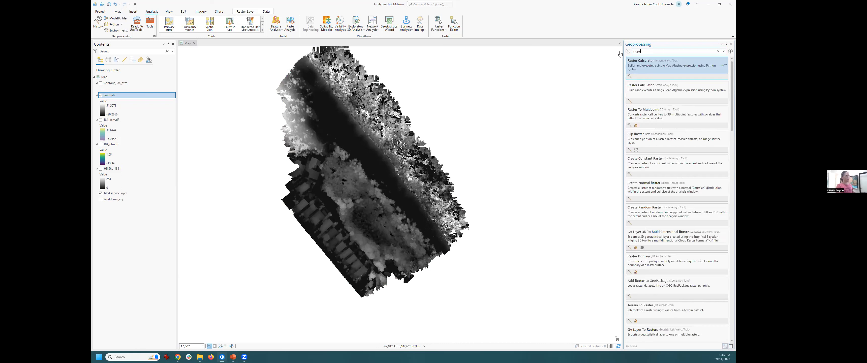
click(655, 65)
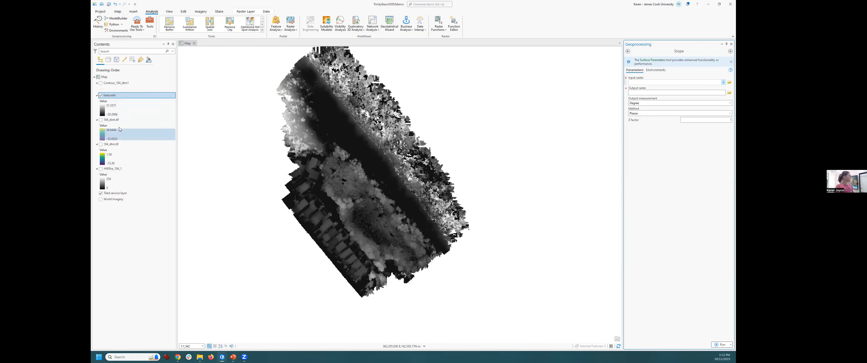
drag(240, 147, 646, 82)
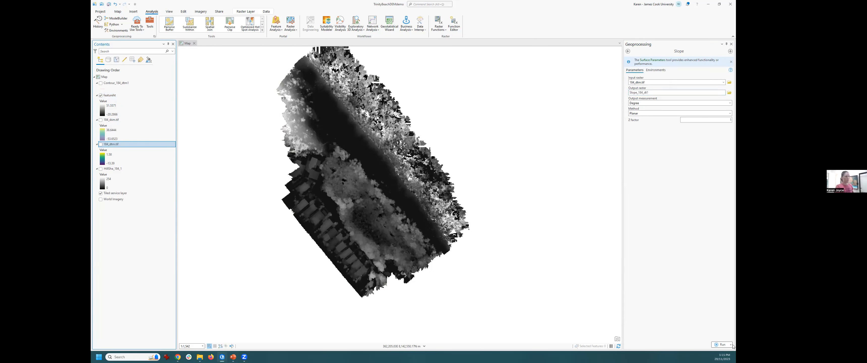
click(721, 344)
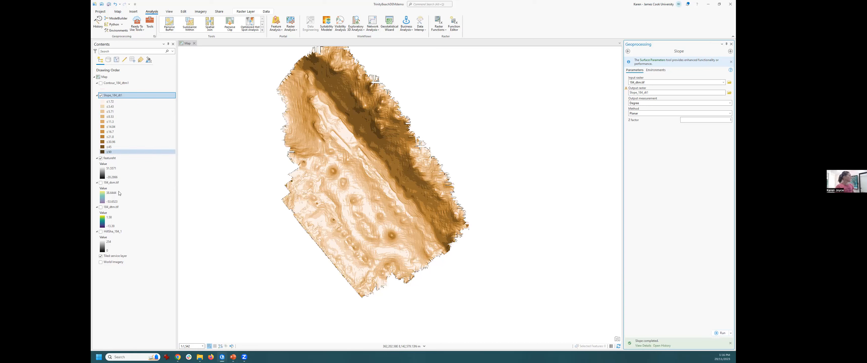
- Hide featureht, show the hillshade, and set the slope layer's transparency to about 33% to inspect the beach relief
click(101, 232)
click(101, 158)
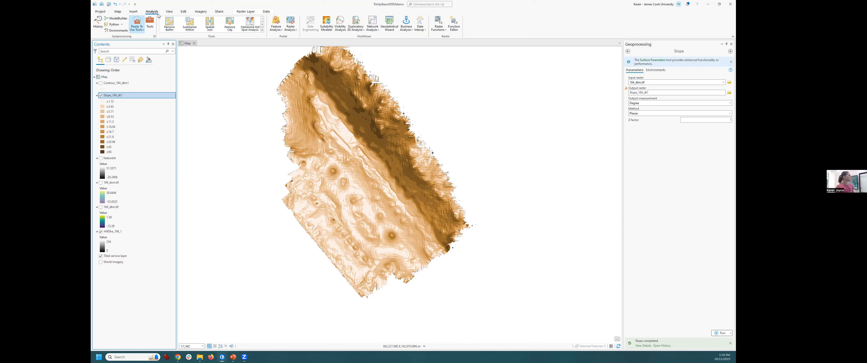
click(245, 11)
click(198, 18)
drag(179, 25, 185, 24)
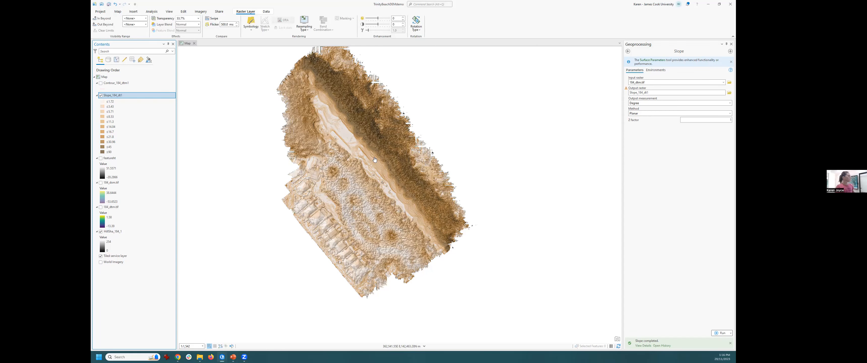
scroll(374, 203, up, 2)
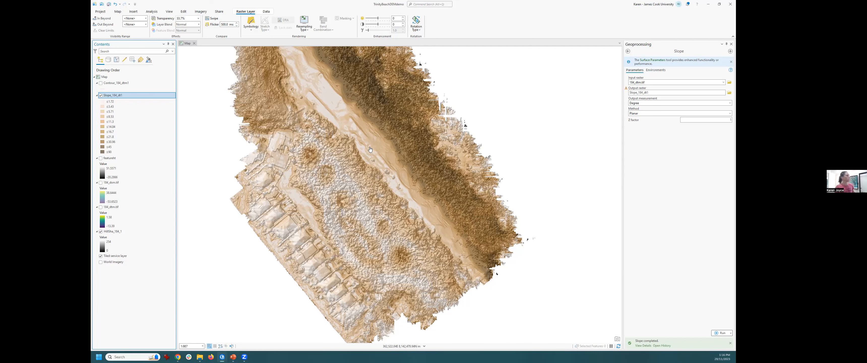
drag(373, 150, 382, 210)
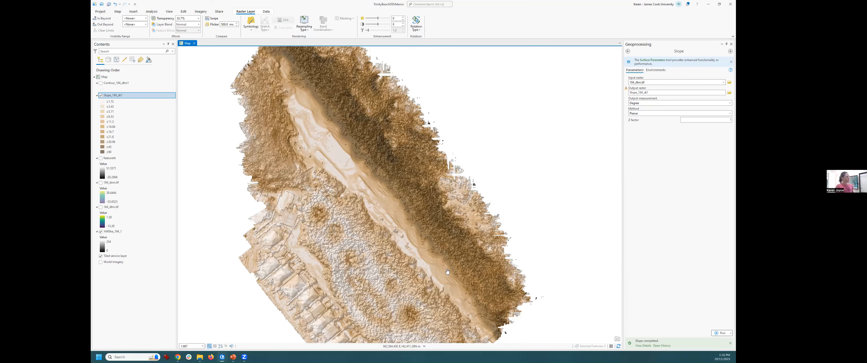
scroll(447, 273, up, 1)
scroll(486, 297, up, 1)
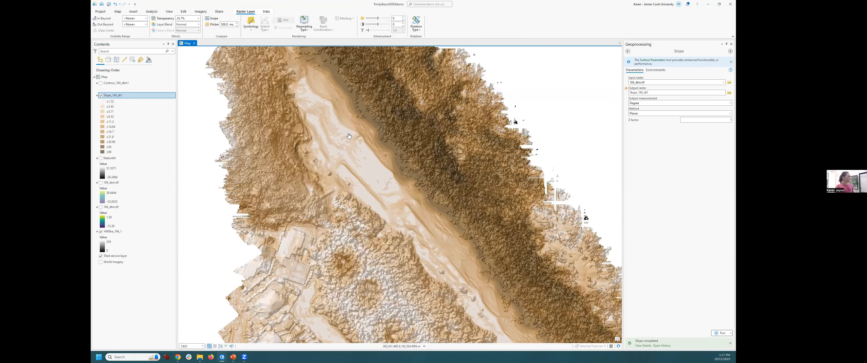
- Try 184_dsm.tif as the Slope tool's input raster, check the available rasters, and set the input back to 184_dtm.tif
scroll(398, 241, down, 2)
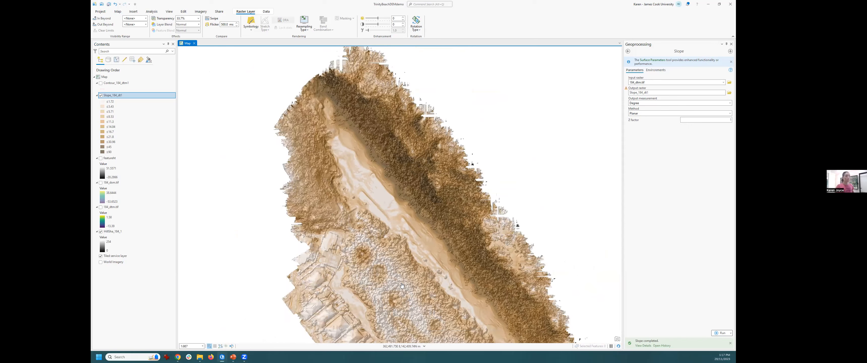
drag(401, 285, 343, 191)
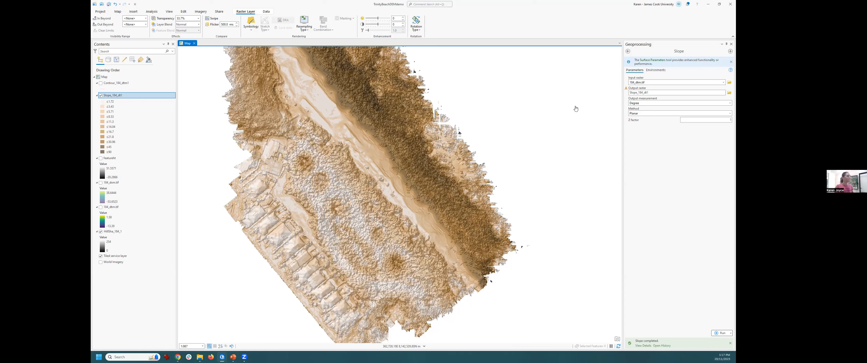
drag(111, 182, 638, 84)
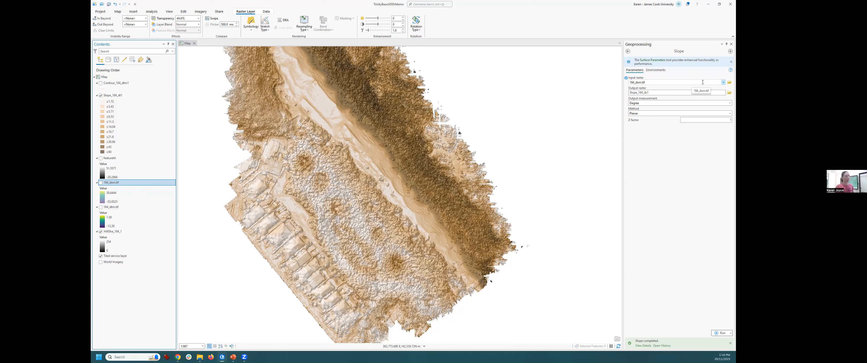
click(723, 83)
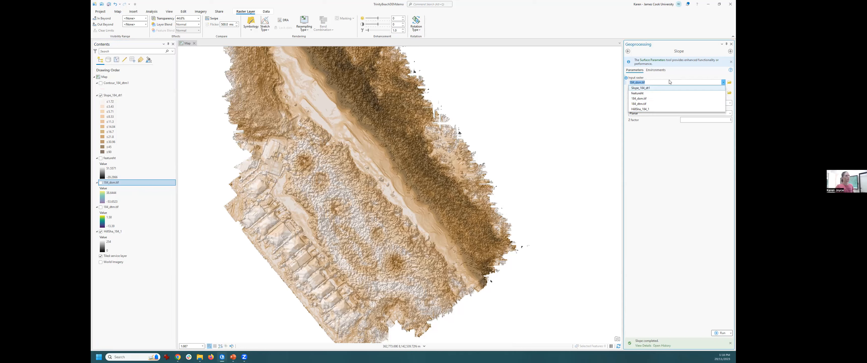
click(689, 84)
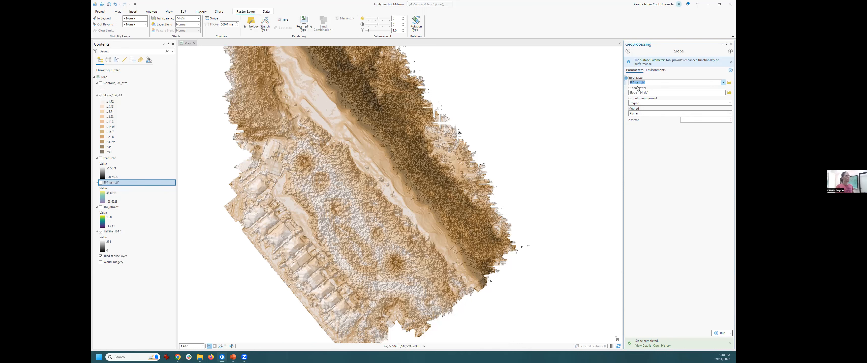
drag(112, 208, 649, 81)
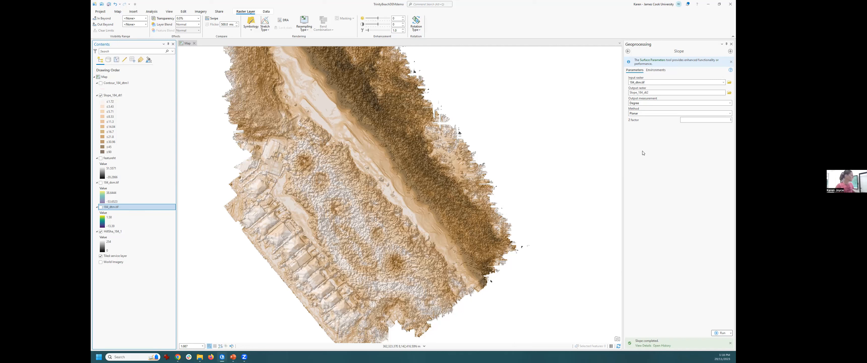
- Hide the slope and hillshade layers and show the 184_dtm.tif layer over the tiled service layer
click(101, 96)
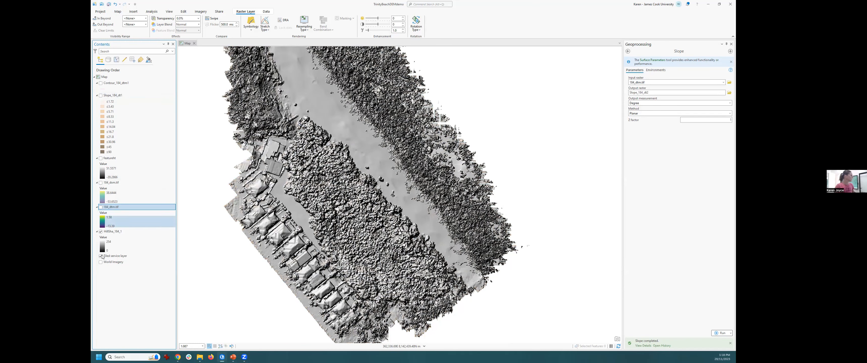
click(100, 231)
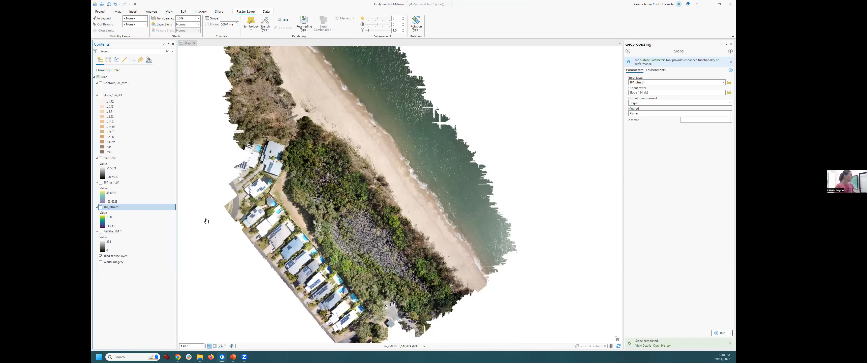
click(102, 208)
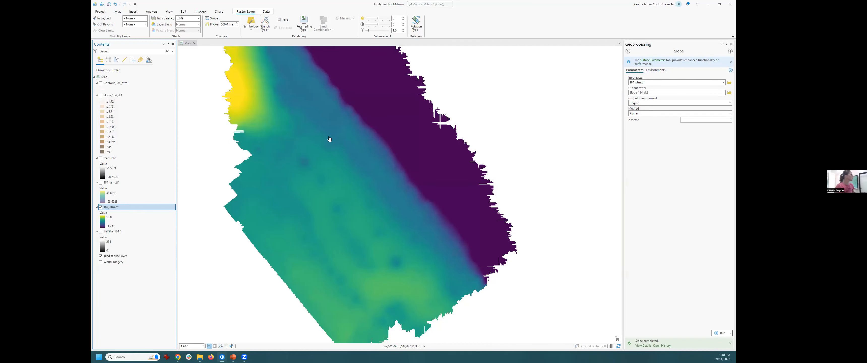
- Query 184_dtm.tif pixel values at several points with the Explore tool, close the pop-up and hide the layer
click(117, 11)
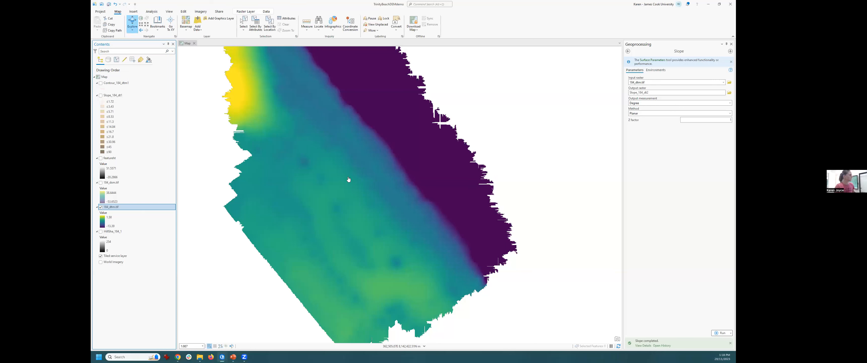
click(370, 171)
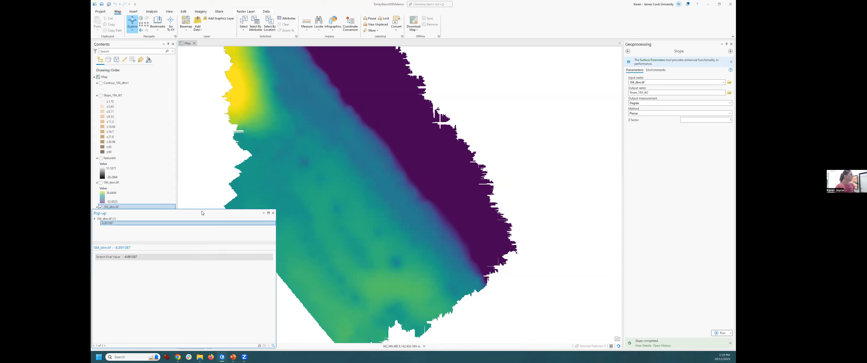
drag(202, 213, 598, 201)
click(400, 190)
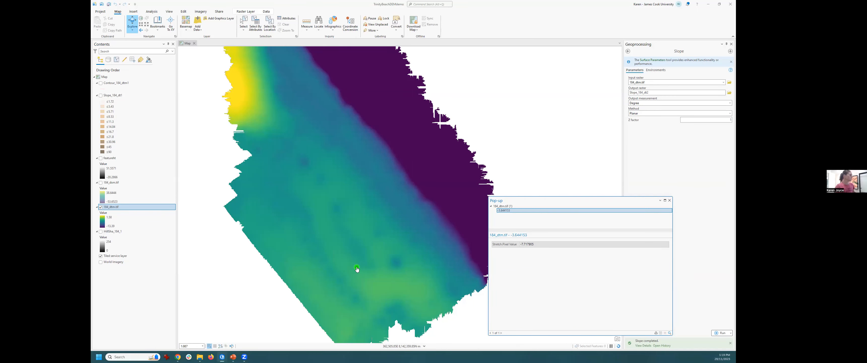
click(376, 289)
click(329, 304)
click(670, 201)
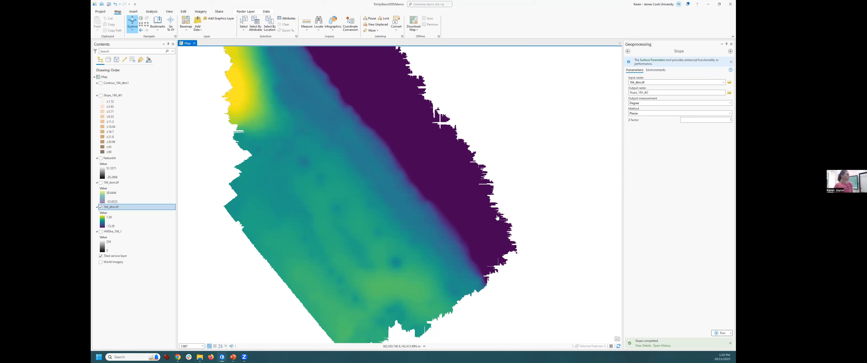
click(101, 207)
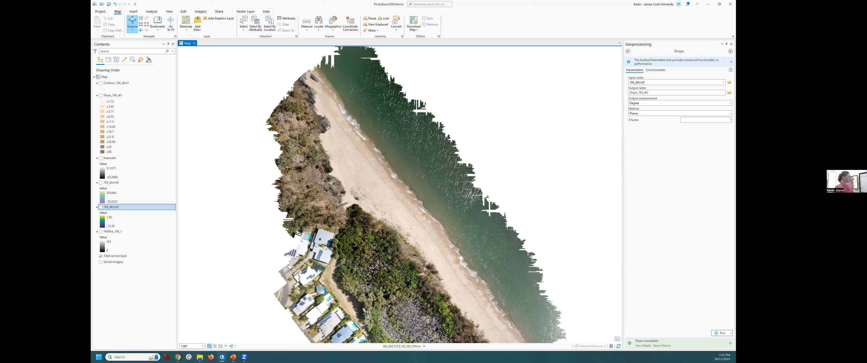
- Switch to the GeoNadir site in Chrome, open the FAIR Geo global map and zoom in to the northern Queensland datasets
mouse_move(178, 357)
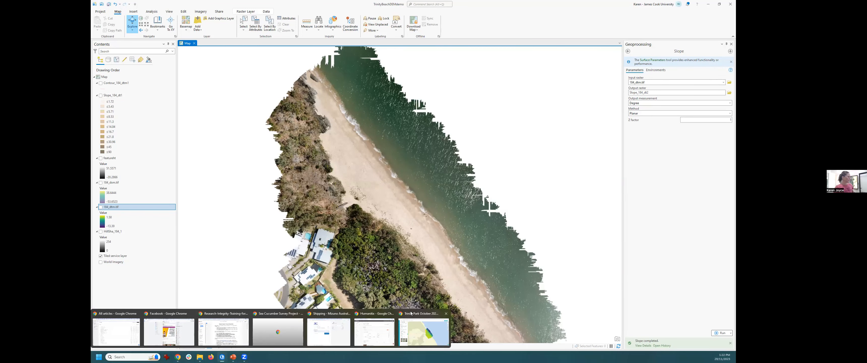
click(424, 332)
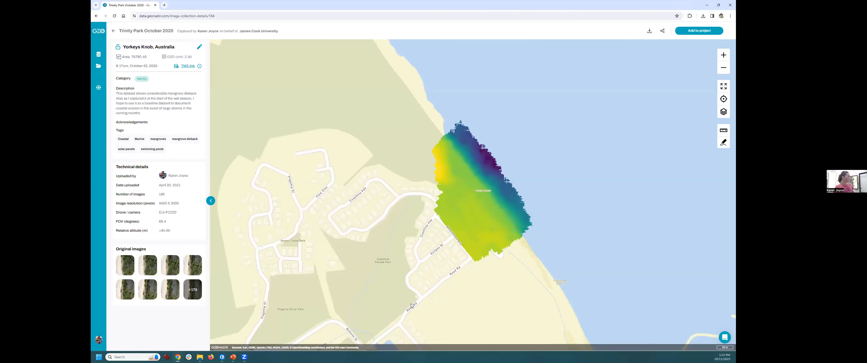
click(109, 87)
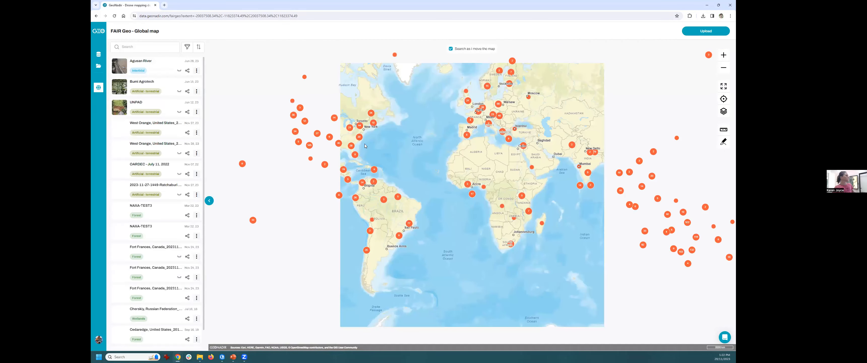
drag(673, 222, 455, 209)
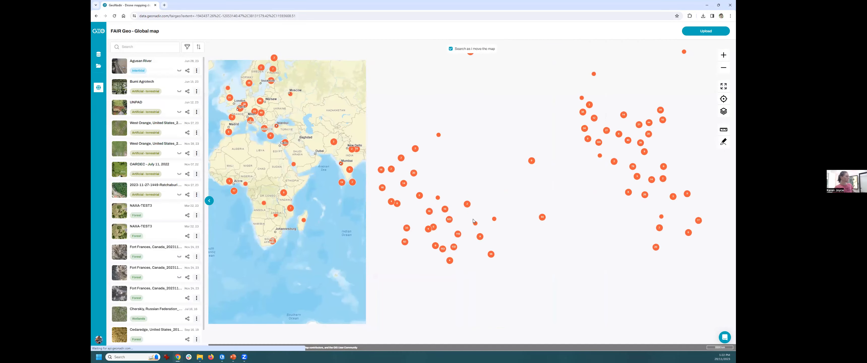
click(445, 209)
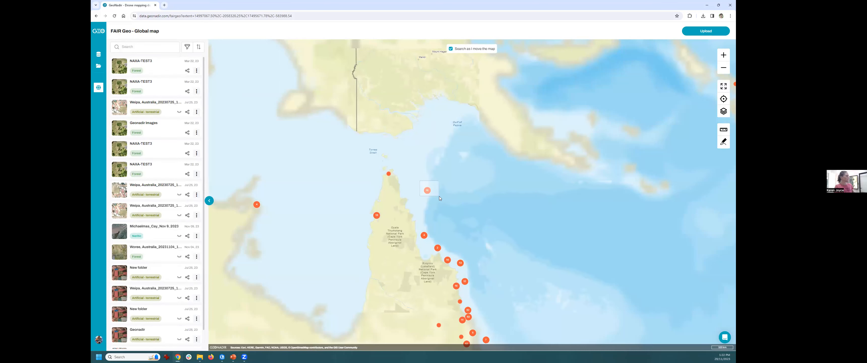
- Zoom in to the Raine Island datasets and display them as true-colour imagery instead of elevation
click(427, 190)
drag(423, 226, 441, 241)
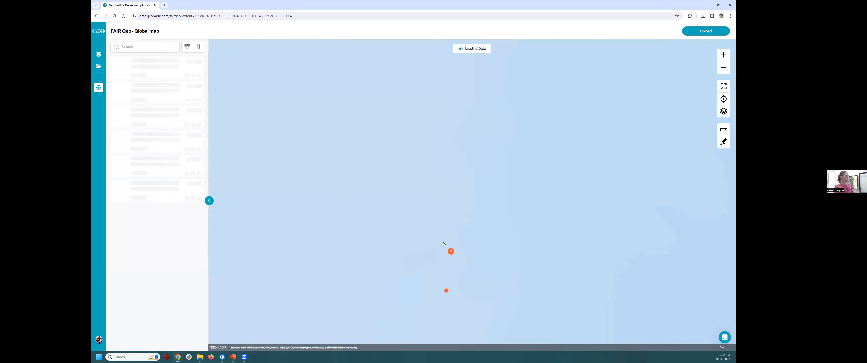
click(456, 257)
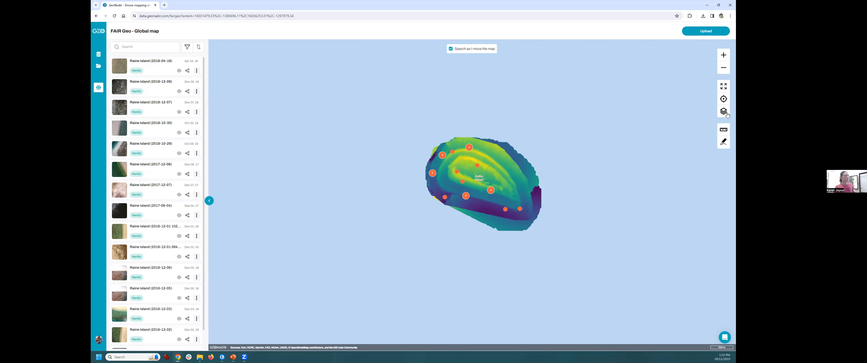
mouse_move(726, 114)
click(647, 126)
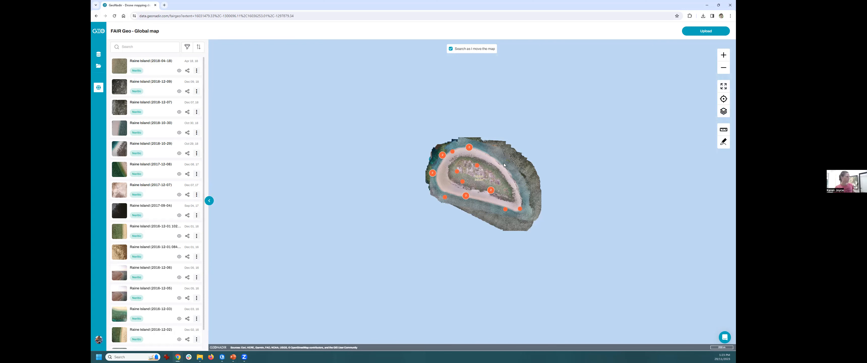
- Switch back to the Trinity Beach demo project in ArcGIS Pro, show 184_dtm.tif and zoom in to its individual pixels
mouse_move(222, 357)
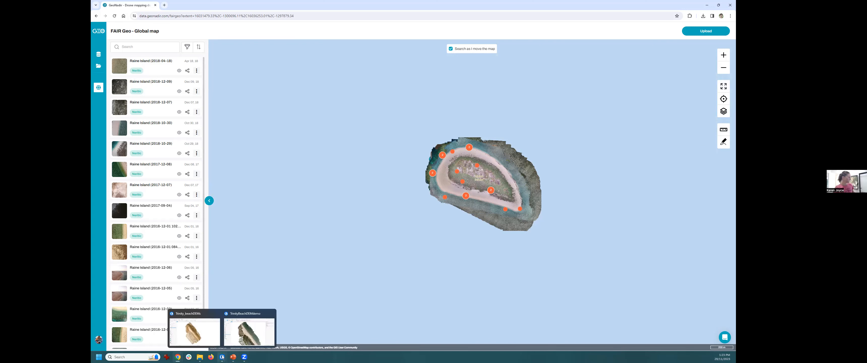
click(241, 332)
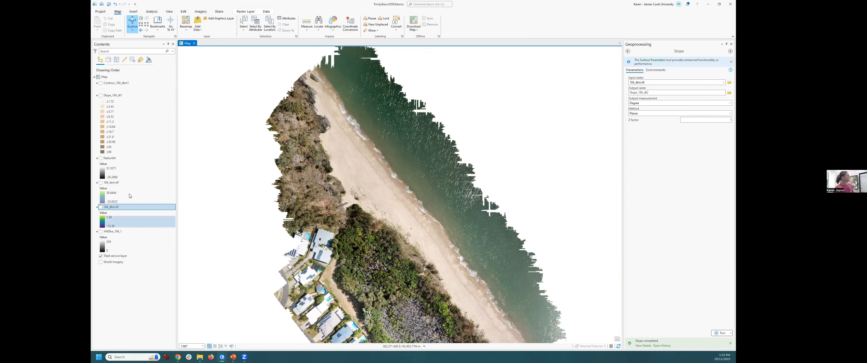
click(101, 207)
scroll(391, 254, up, 5)
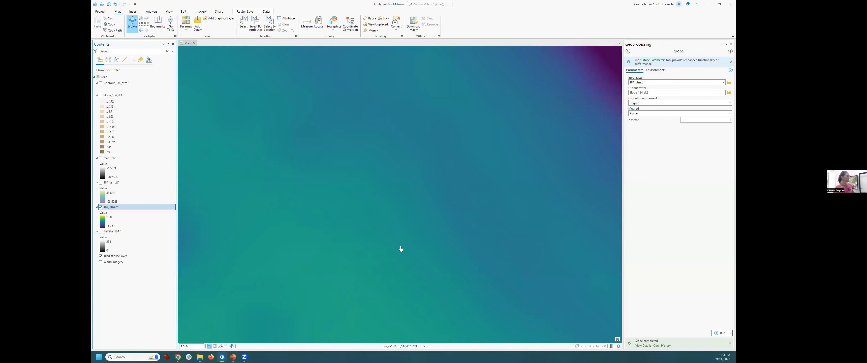
scroll(417, 219, up, 3)
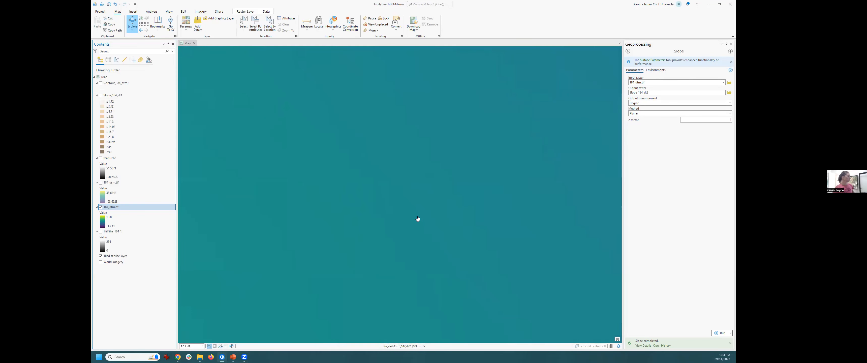
drag(300, 250, 412, 234)
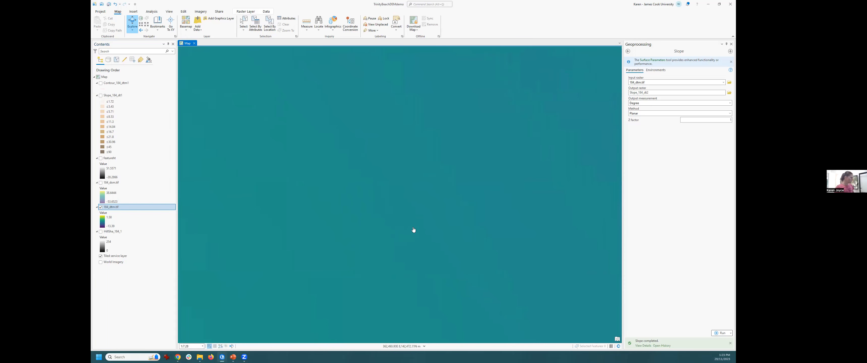
scroll(424, 220, up, 1)
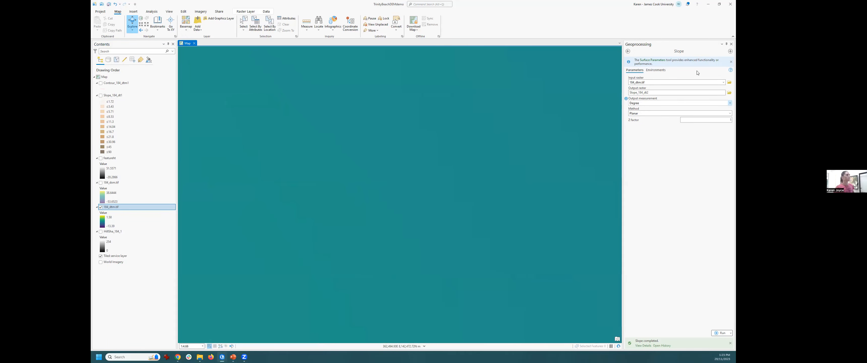
- Set the symbology statistics of 184_dtm.tif to DRA and close the Geoprocessing pane
right_click(155, 207)
click(159, 204)
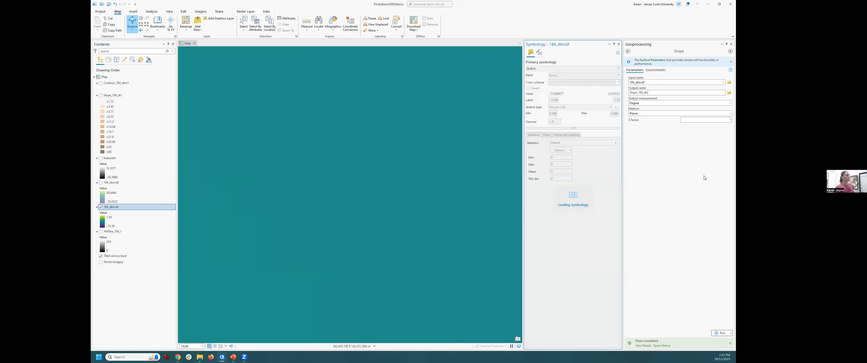
click(615, 142)
click(561, 161)
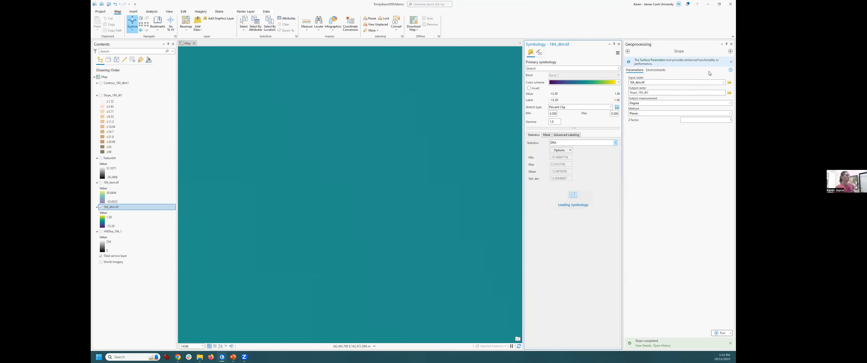
click(731, 44)
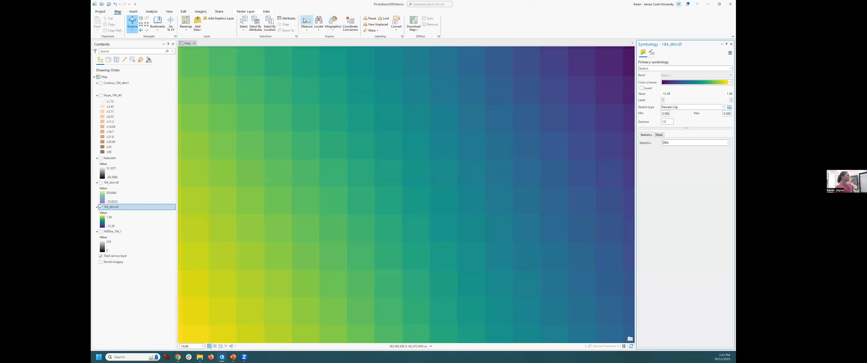
- Measure the width of one 184_dtm.tif pixel, end the measurement and view the restretched area against the surrounding imagery
click(293, 120)
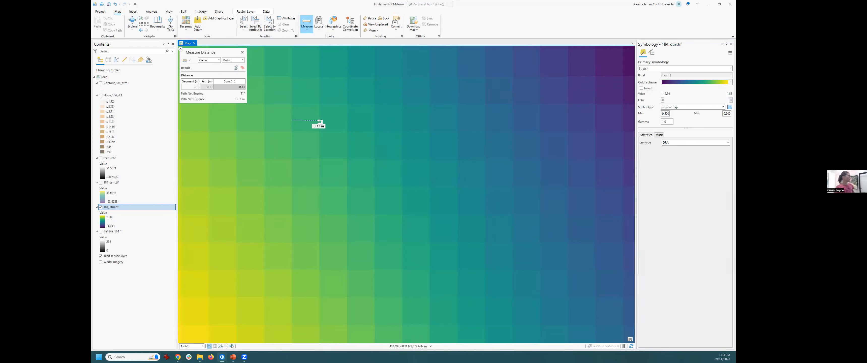
double_click(320, 122)
click(243, 52)
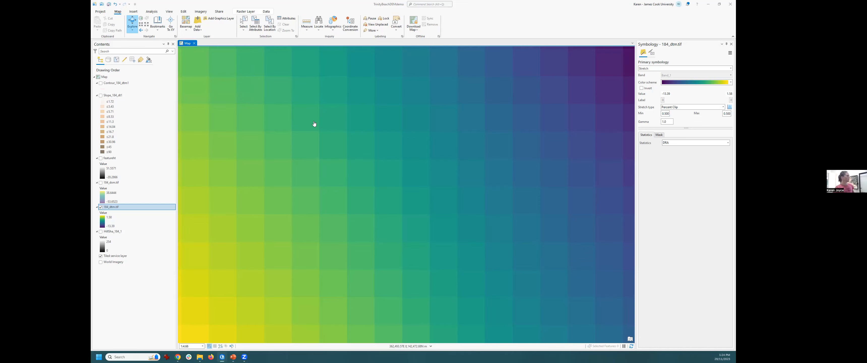
scroll(329, 123, down, 1)
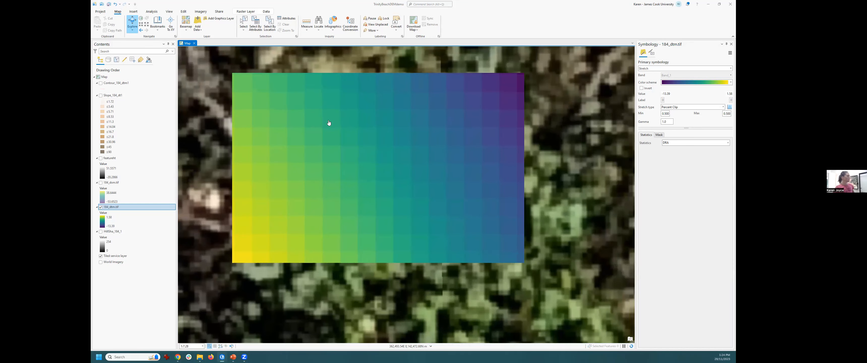
scroll(329, 122, down, 3)
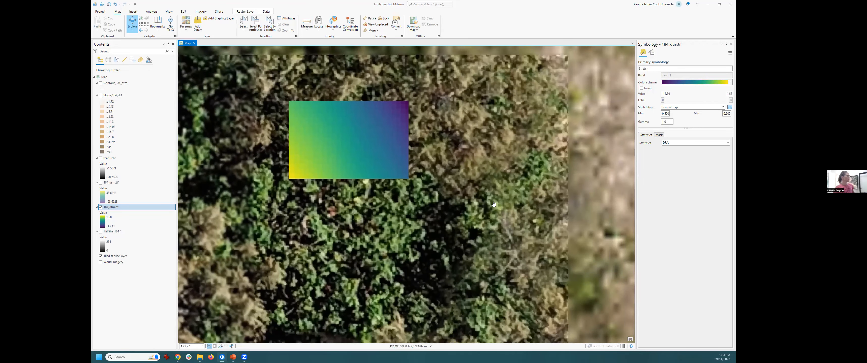
- Examine the DRA colour stretch of 184_dtm.tif from close range out to the wider coastal strip and its data edges
scroll(494, 203, down, 1)
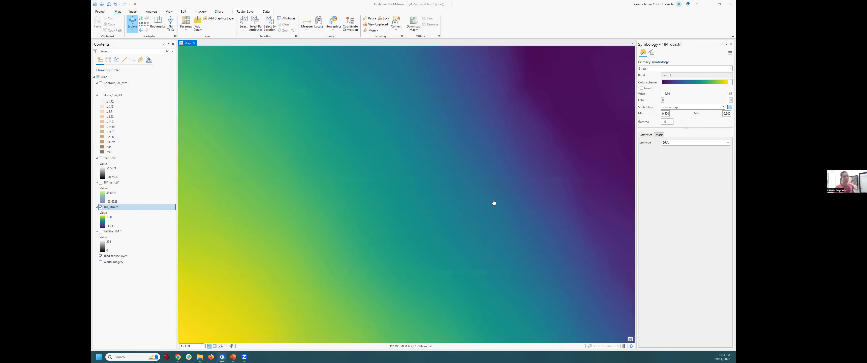
scroll(493, 203, down, 1)
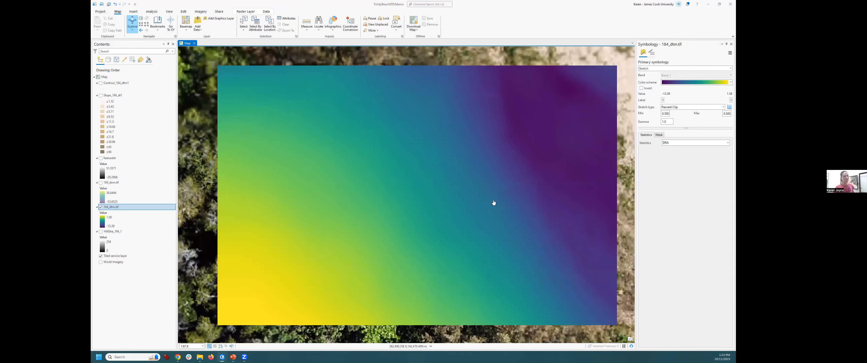
scroll(494, 202, down, 2)
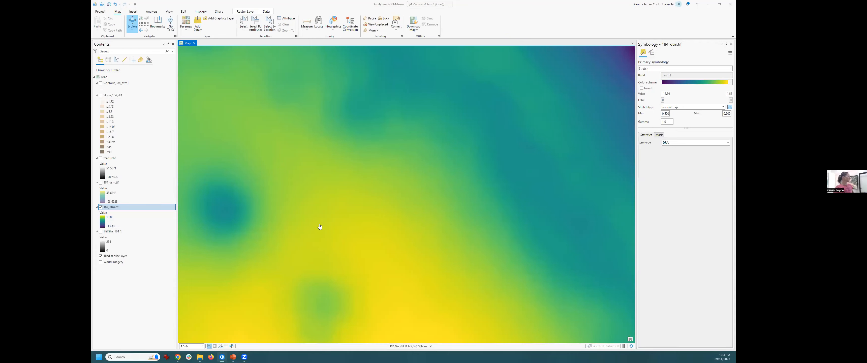
scroll(445, 218, down, 1)
scroll(451, 216, down, 3)
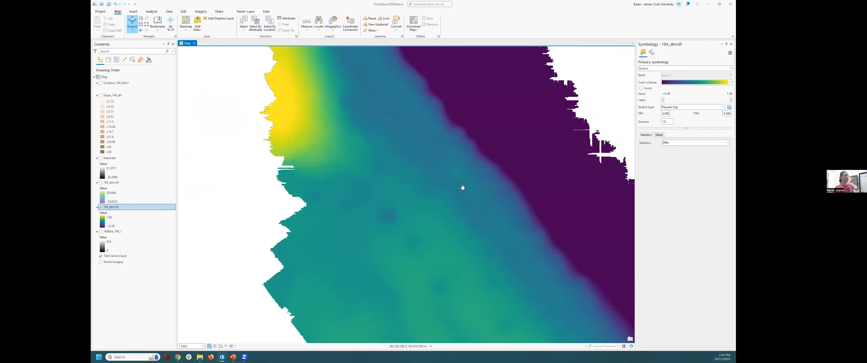
drag(499, 216, 457, 198)
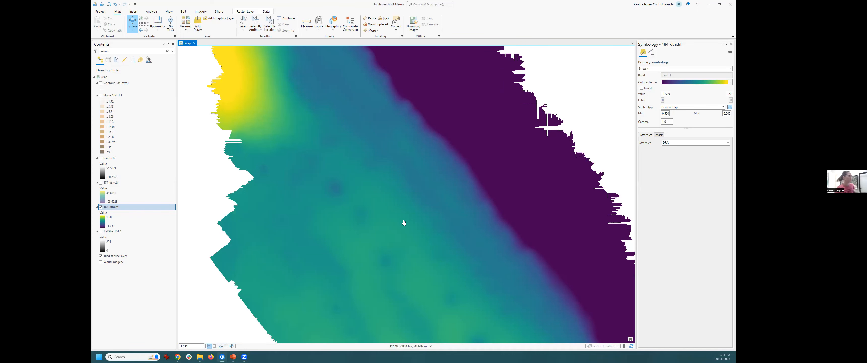
- Inspect the individual pixels of 184_dtm.tif in the vegetated area and how their colours grade across neighbouring cells
scroll(404, 223, up, 4)
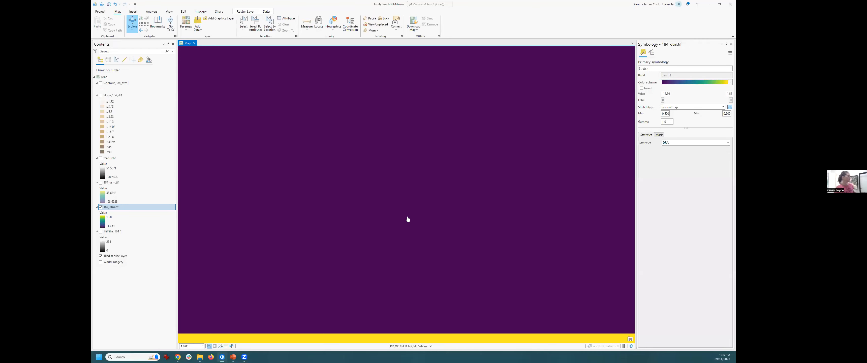
scroll(409, 218, down, 2)
scroll(410, 218, down, 3)
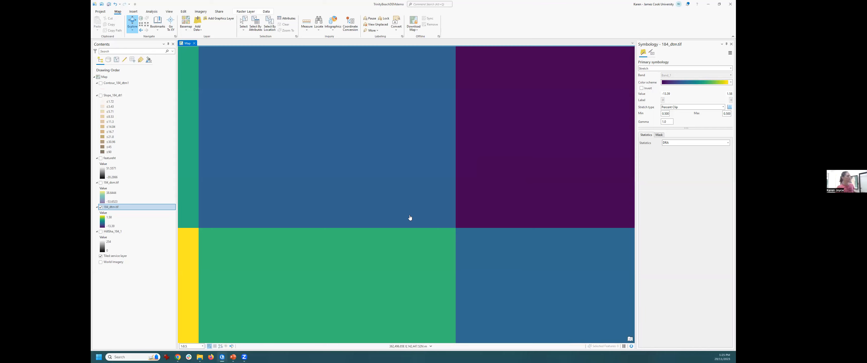
scroll(410, 218, down, 5)
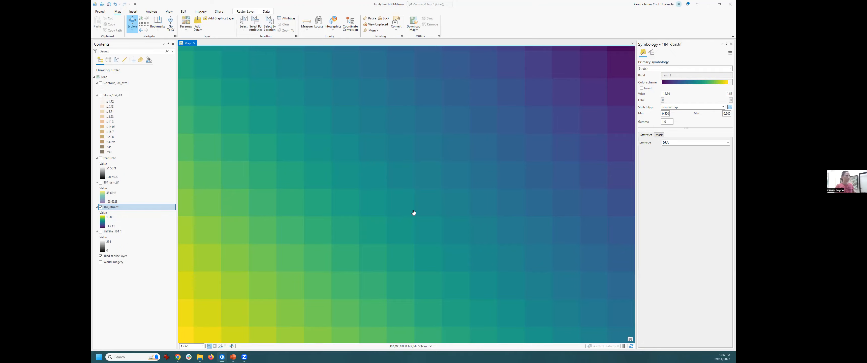
- Hide the 184_dtm.tif layer to show the orthomosaic of the beach and the vegetation behind it
scroll(413, 213, down, 3)
scroll(415, 213, down, 10)
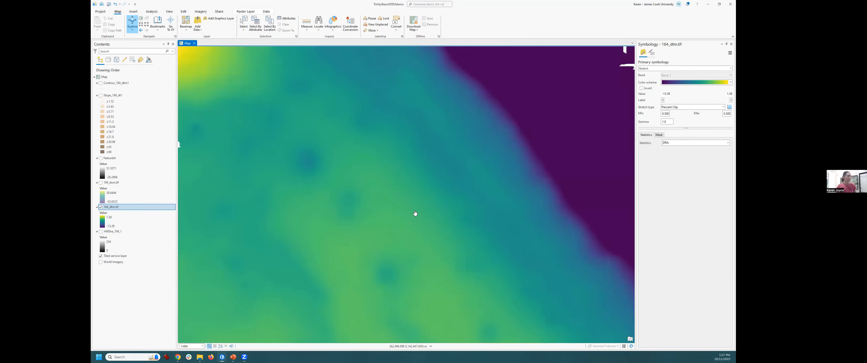
click(101, 207)
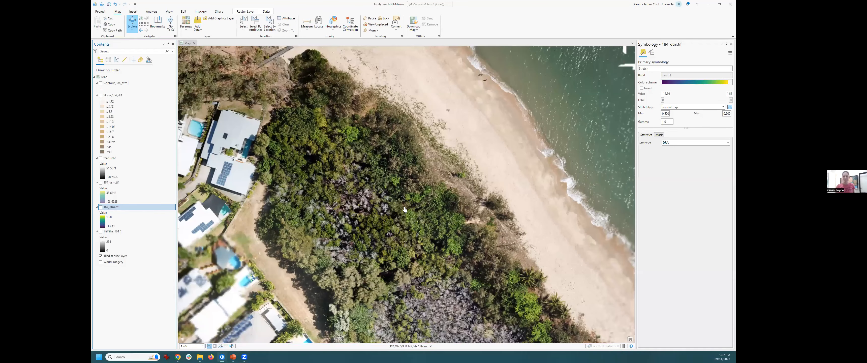